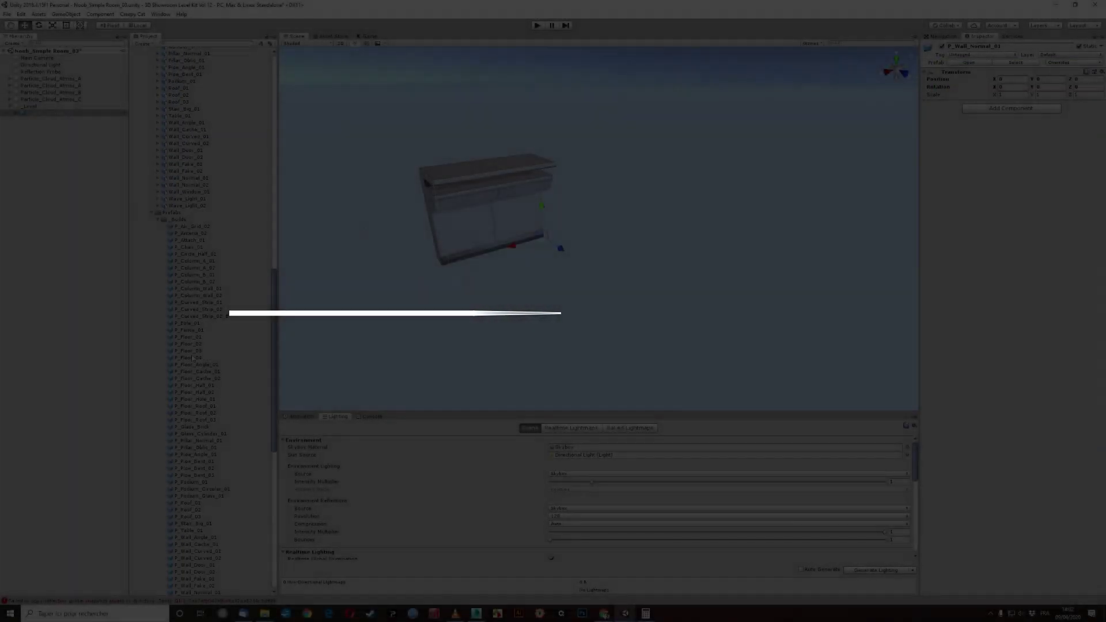
Step: Add the P_Floor_03 floor piece and rename the level group _Part_01
scroll(209, 345, "up", 8)
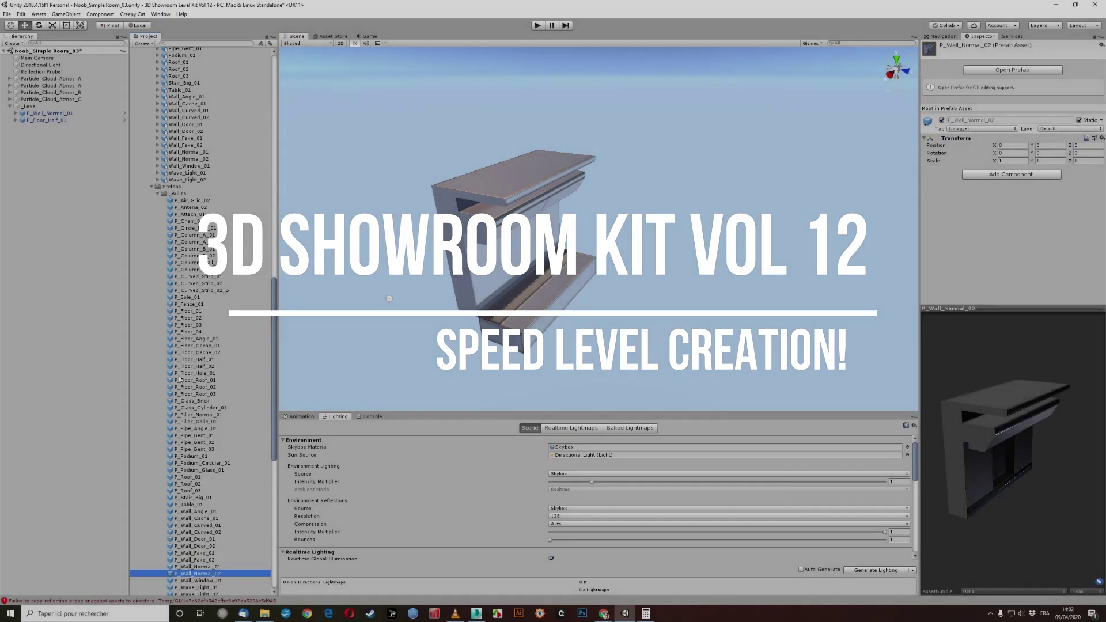
left_click_drag(190, 324, 583, 271)
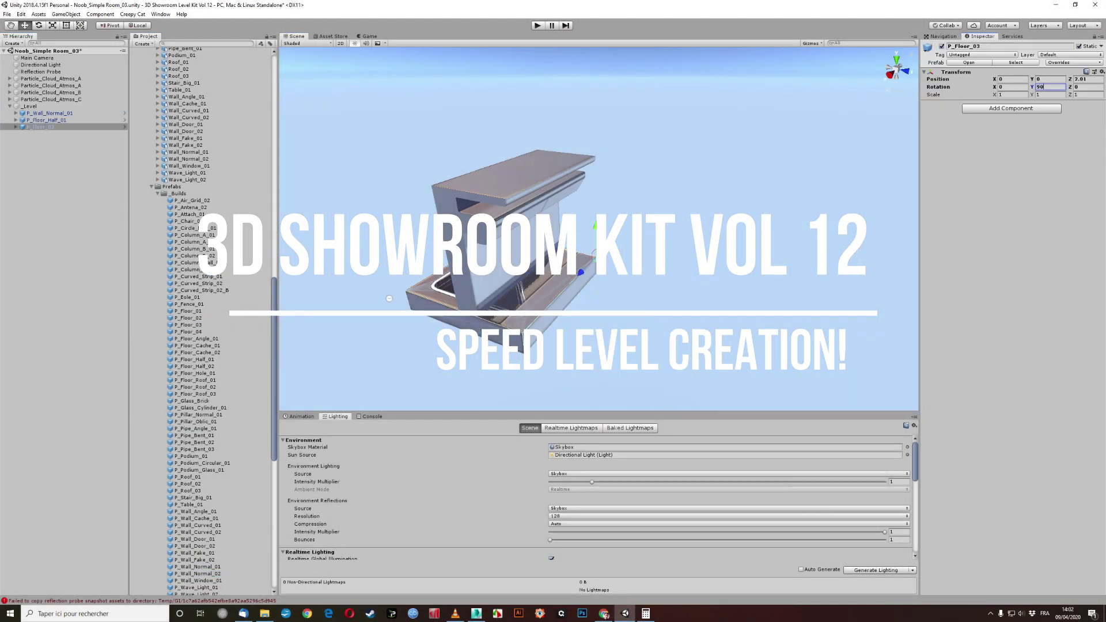
double_click(30, 106)
type("_Part_01")
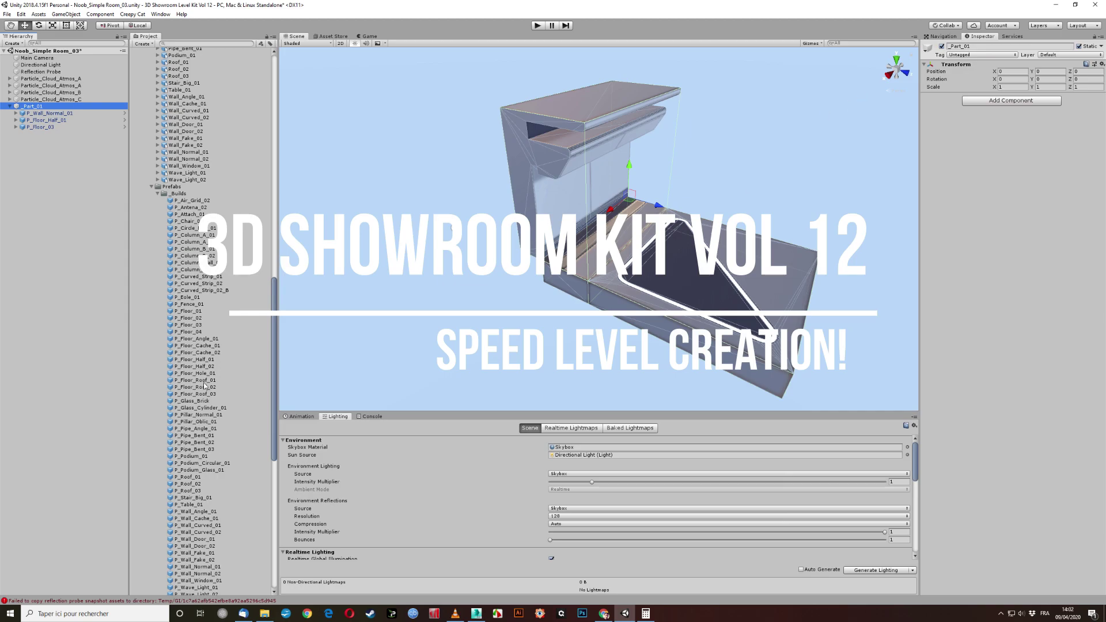
Step: Add the P_Floor_Roof_03 roof piece and raise it above the floor
left_click(199, 393)
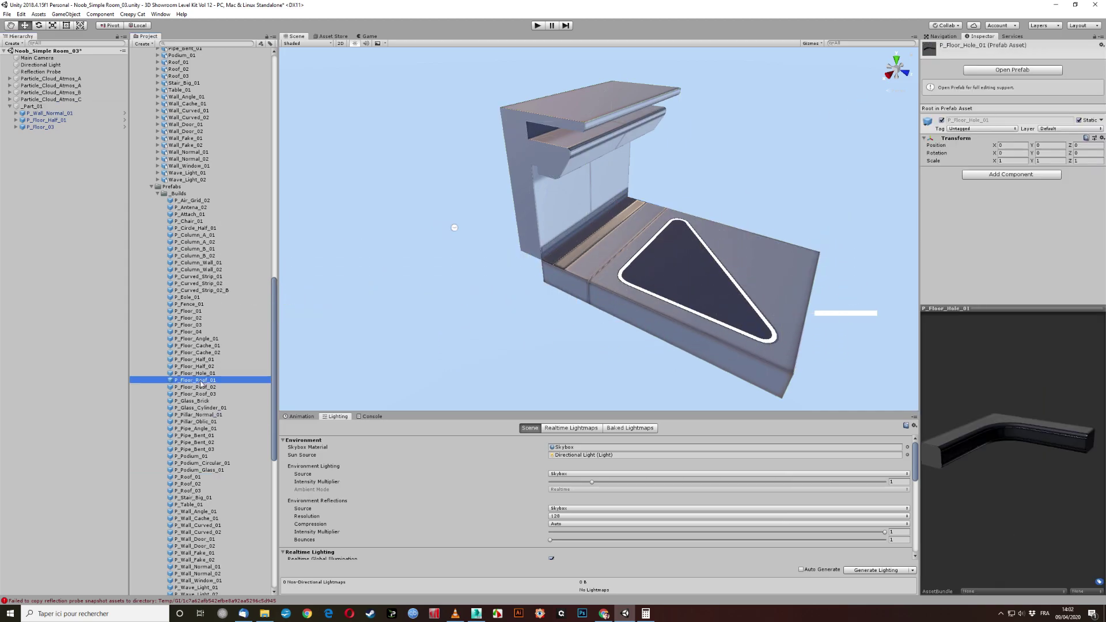
left_click_drag(921, 401, 582, 242)
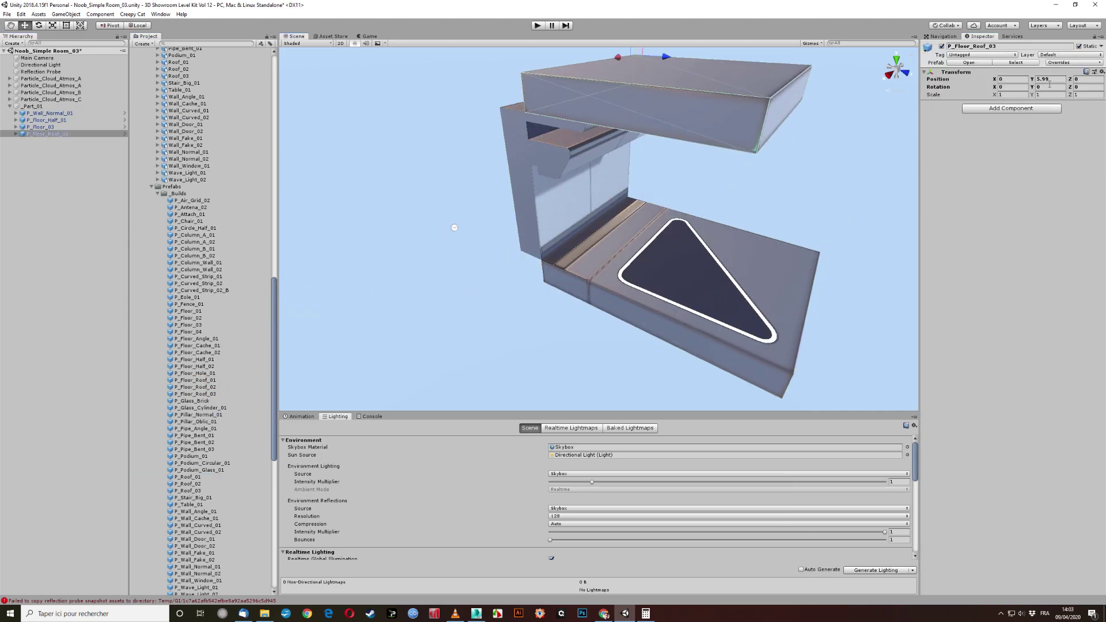
left_click_drag(1031, 79, 1037, 97)
Step: Mirror a copy of _Part_01 with Rotation Y 180 and slide it opposite the first section
double_click(33, 107)
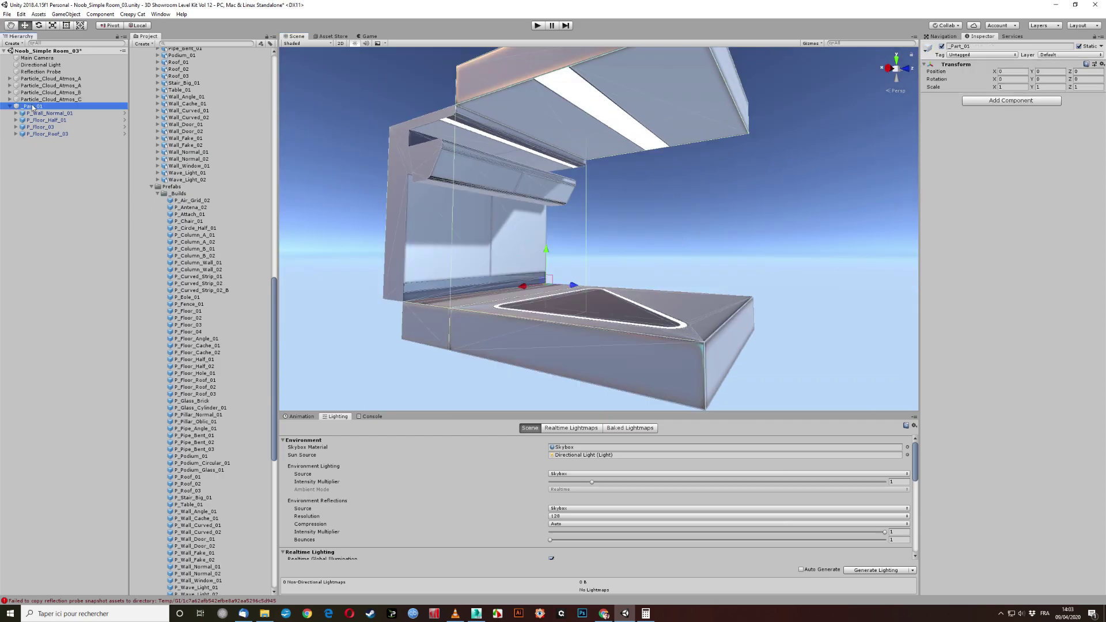
type("180")
scroll(507, 203, "up", 5)
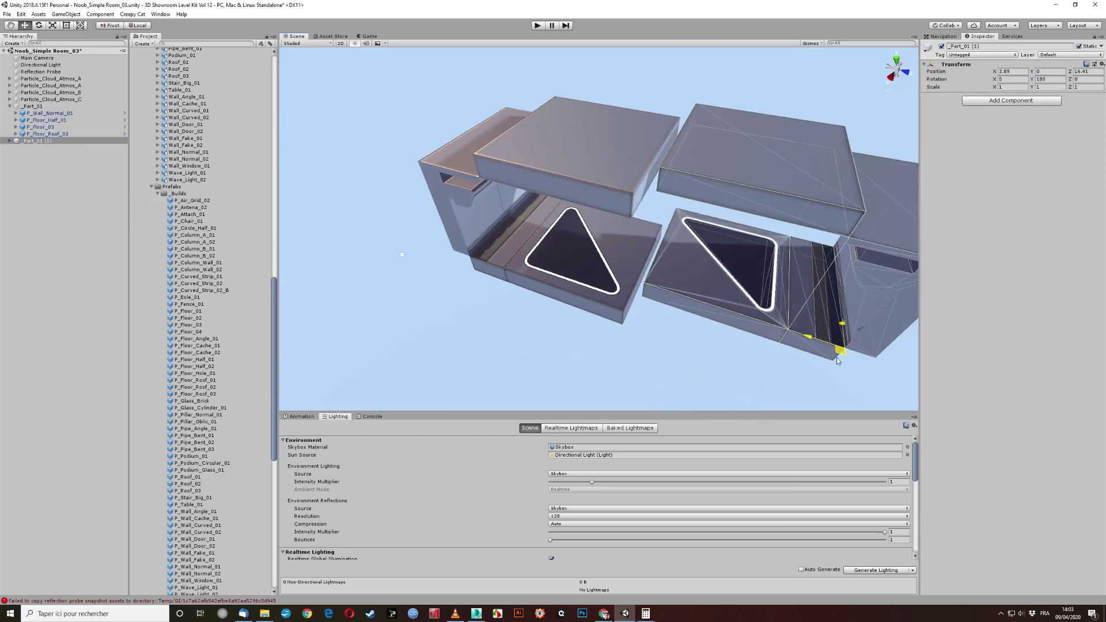
left_click_drag(994, 71, 995, 68)
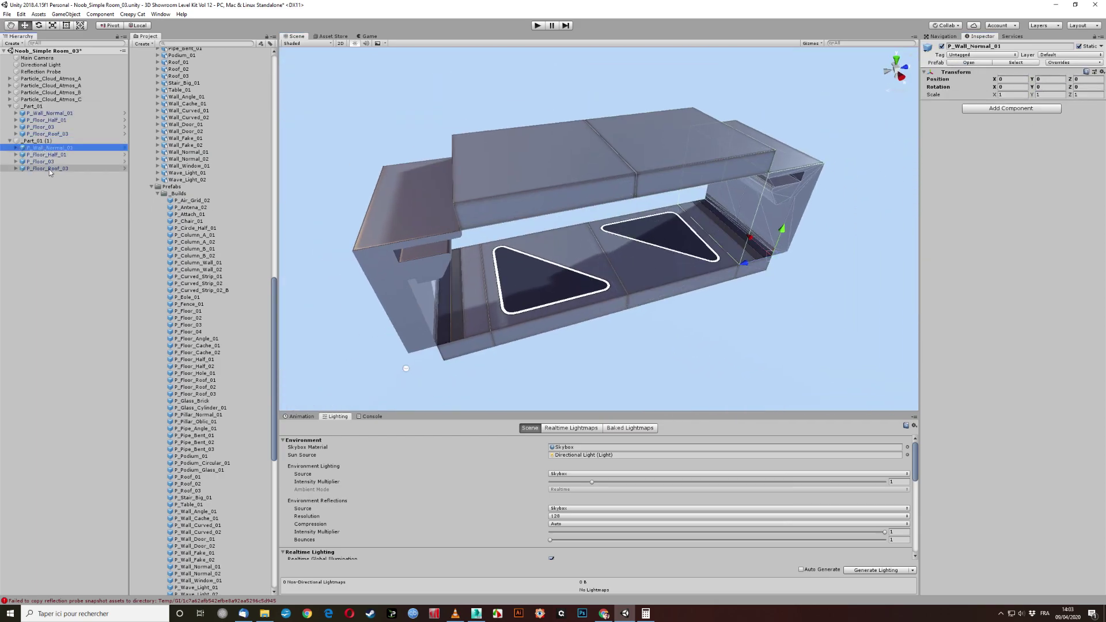
right_click(39, 168)
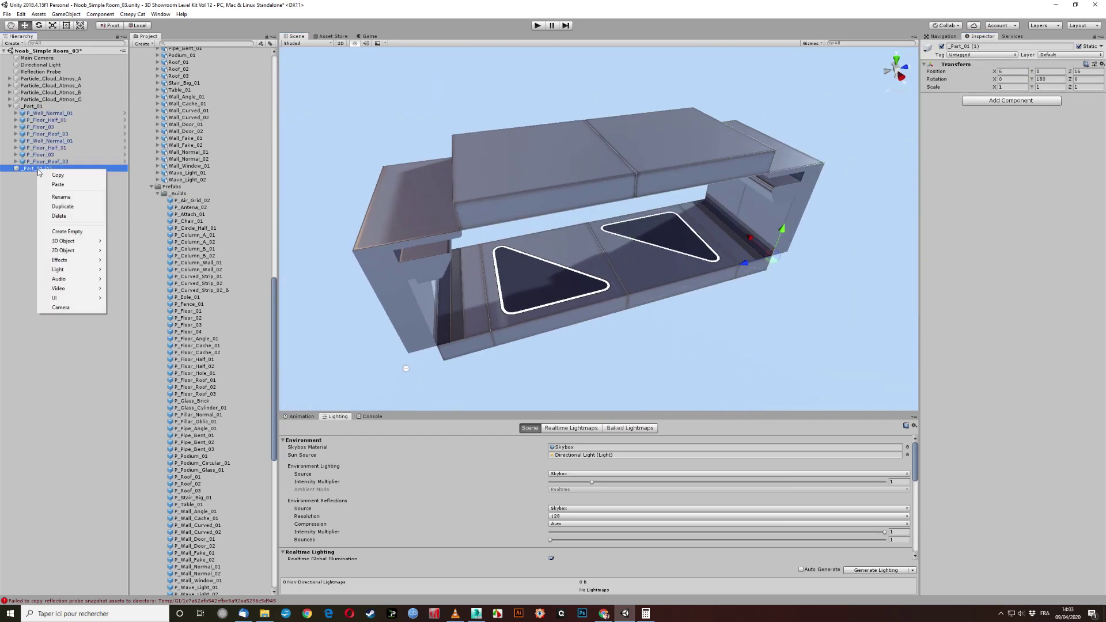
Step: Group both sections under Room_Part_01
right_click(27, 111)
left_click(58, 138)
mouse_move(633, 230)
left_mouse_down("alt")
mouse_move(749, 264)
mouse_move(518, 260)
left_mouse_up("alt")
Step: Move the copied section's floor tiles into alignment beside the walls
left_click(410, 255)
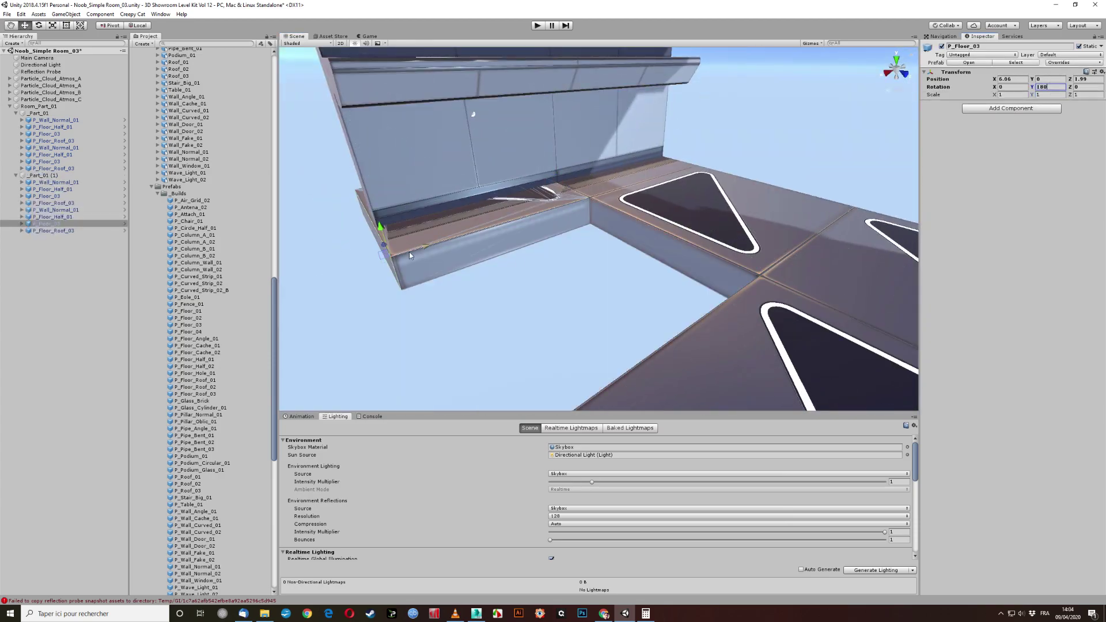
left_click_drag(410, 255, 507, 477)
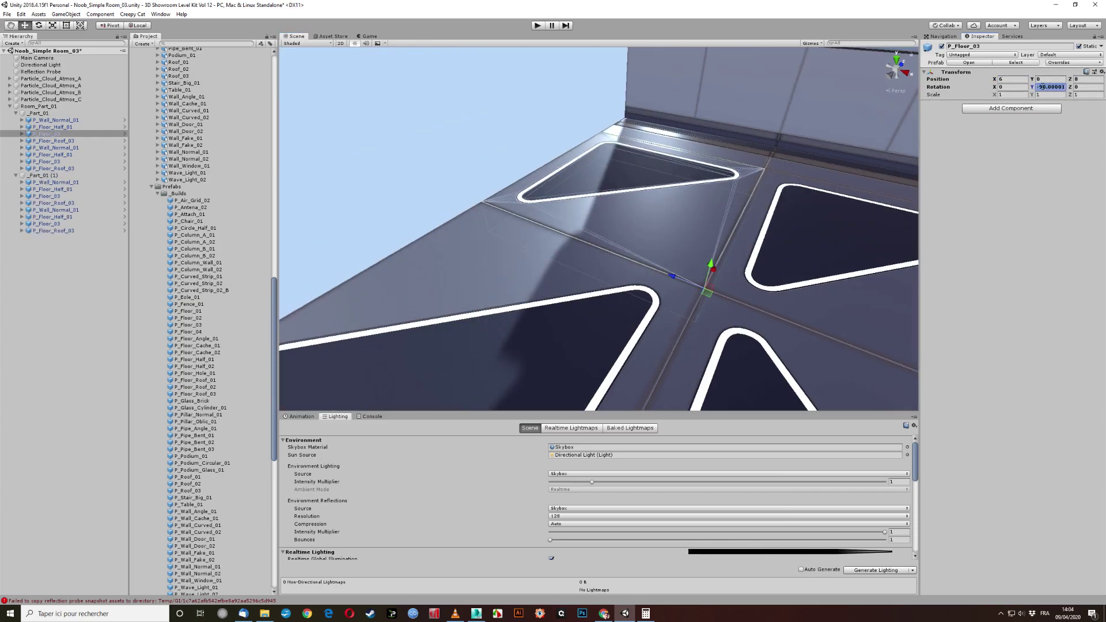
mouse_move(715, 259)
left_mouse_down()
mouse_move(719, 206)
mouse_move(488, 210)
left_mouse_up()
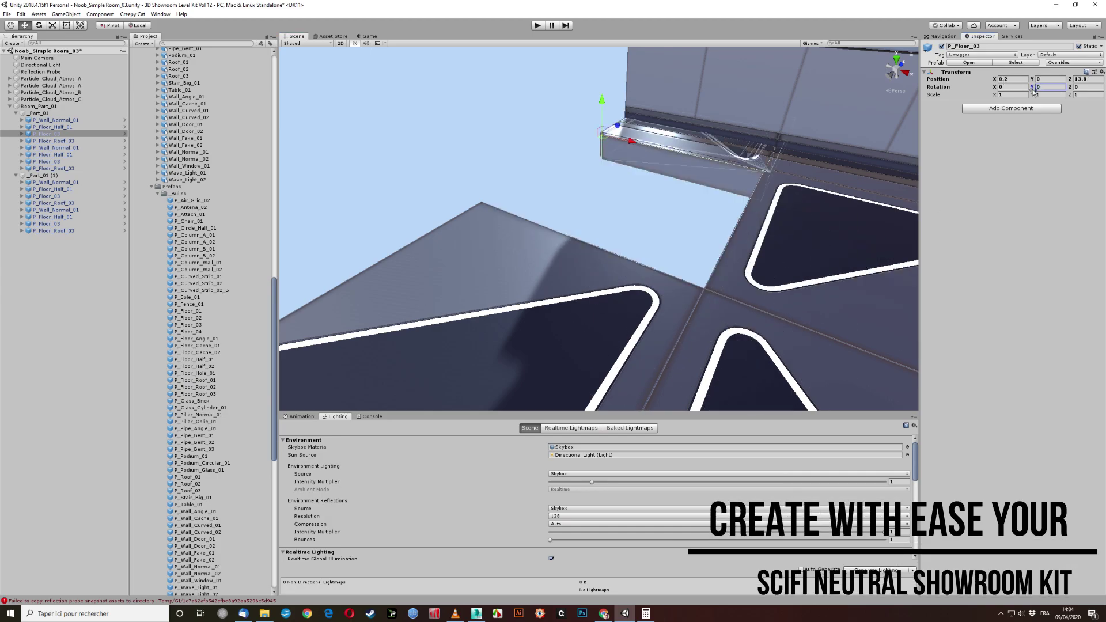
left_click(37, 114)
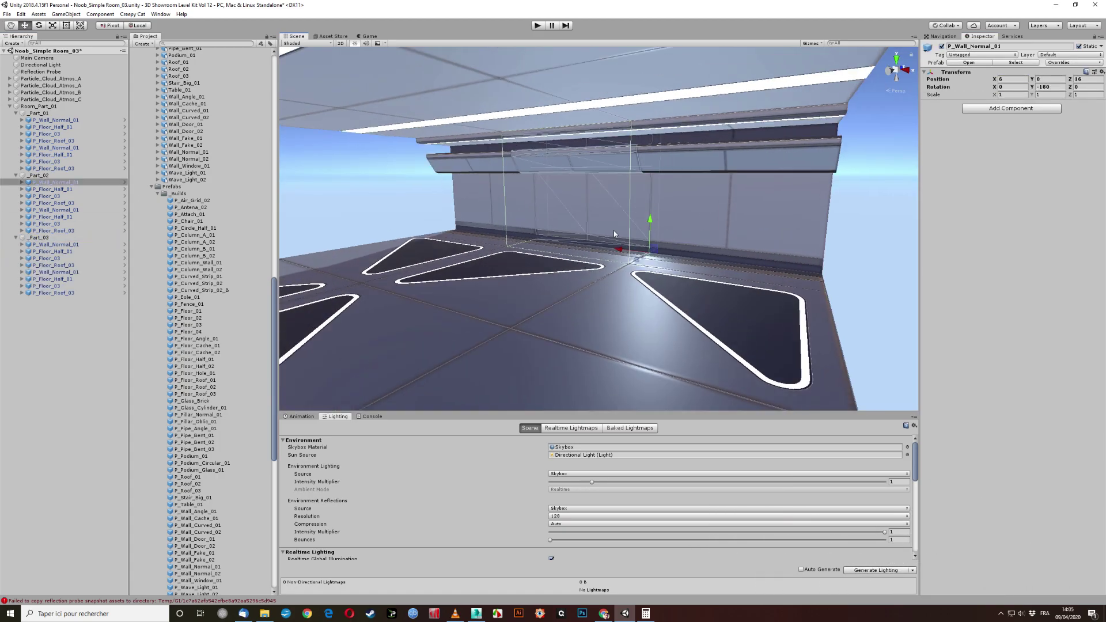
Step: Delete the plain wall from _Part_02 and a P_Floor_03 tile from _Part_03
key("Delete")
scroll(202, 378, "down", 5)
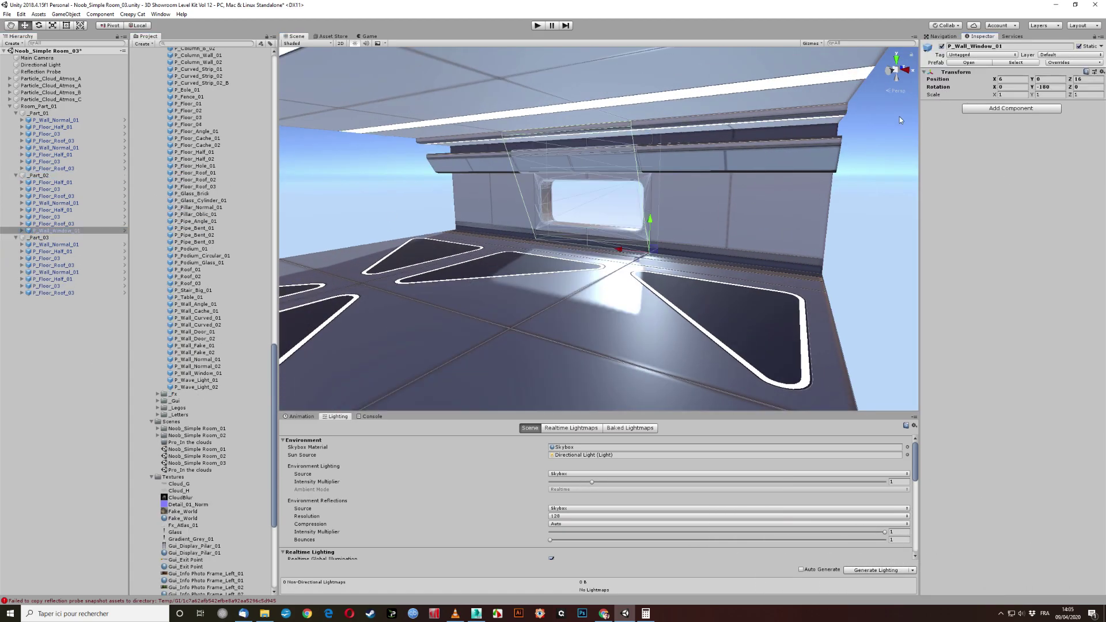
left_click(712, 329)
key("f")
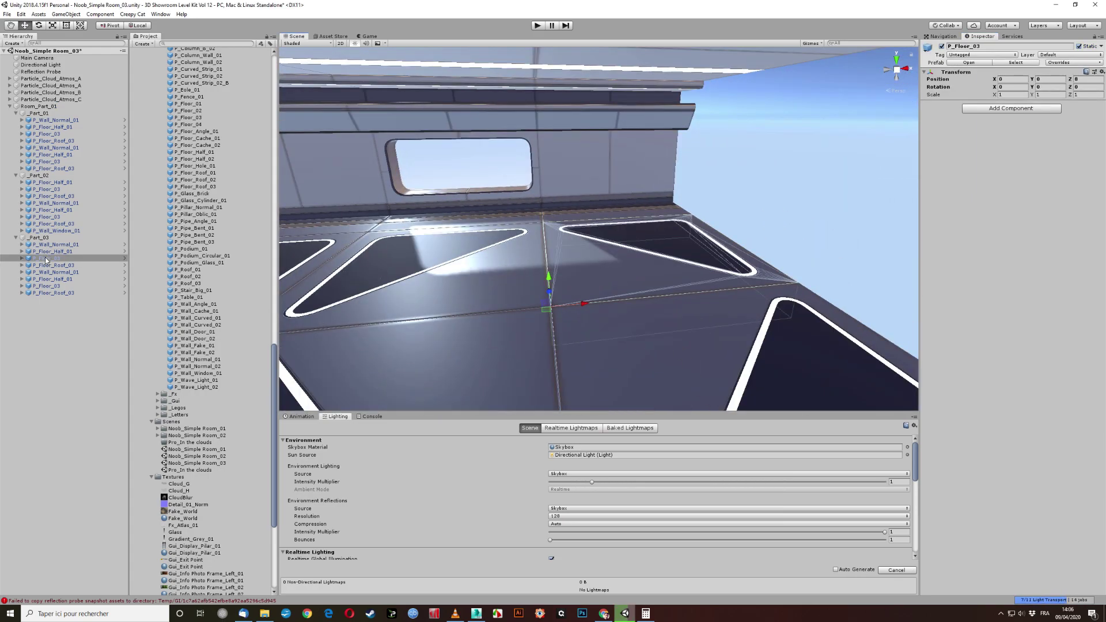
key("Delete")
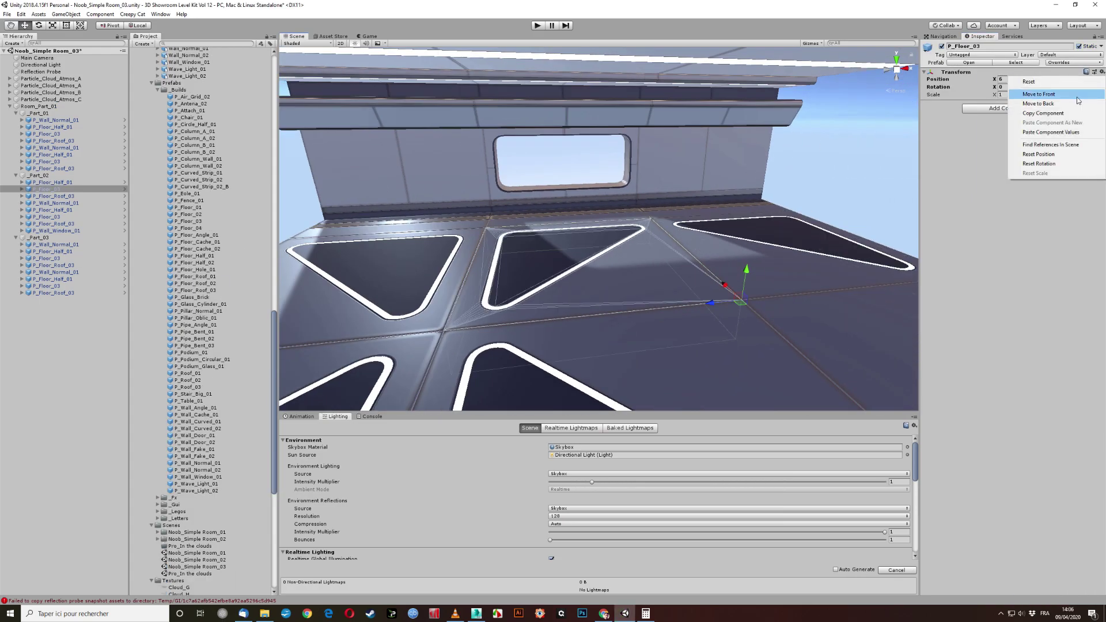
Step: Fill the floor gap with duplicated P_Floor_01 plates and reset the new empty GameObject to the origin
left_click_drag(182, 208, 46, 229)
key("f")
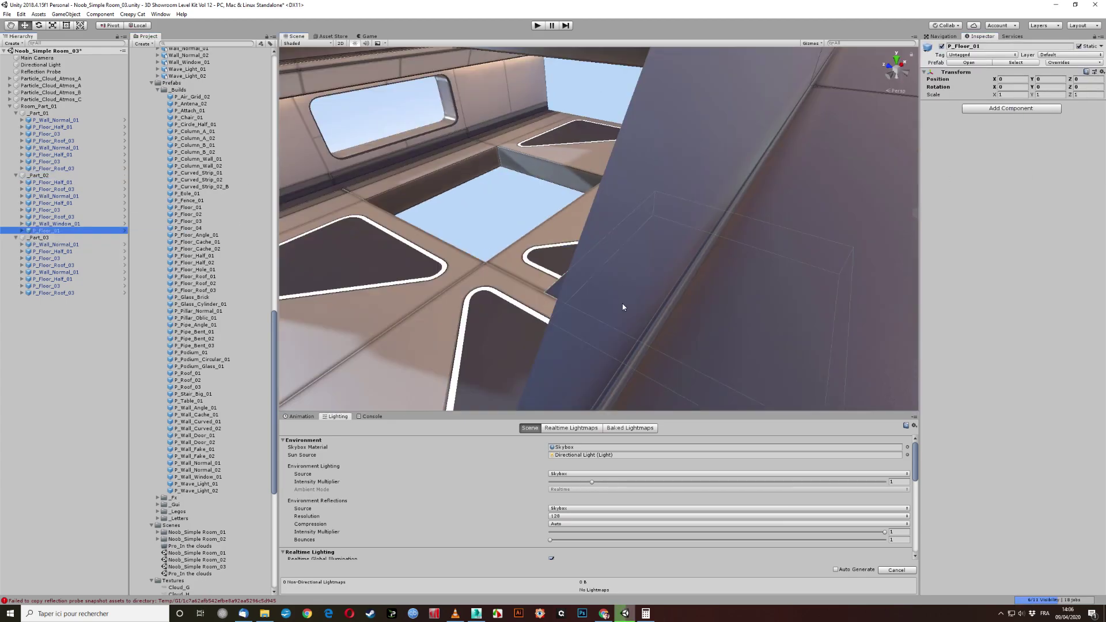
key("ctrl+d")
left_click_drag(528, 261, 689, 271)
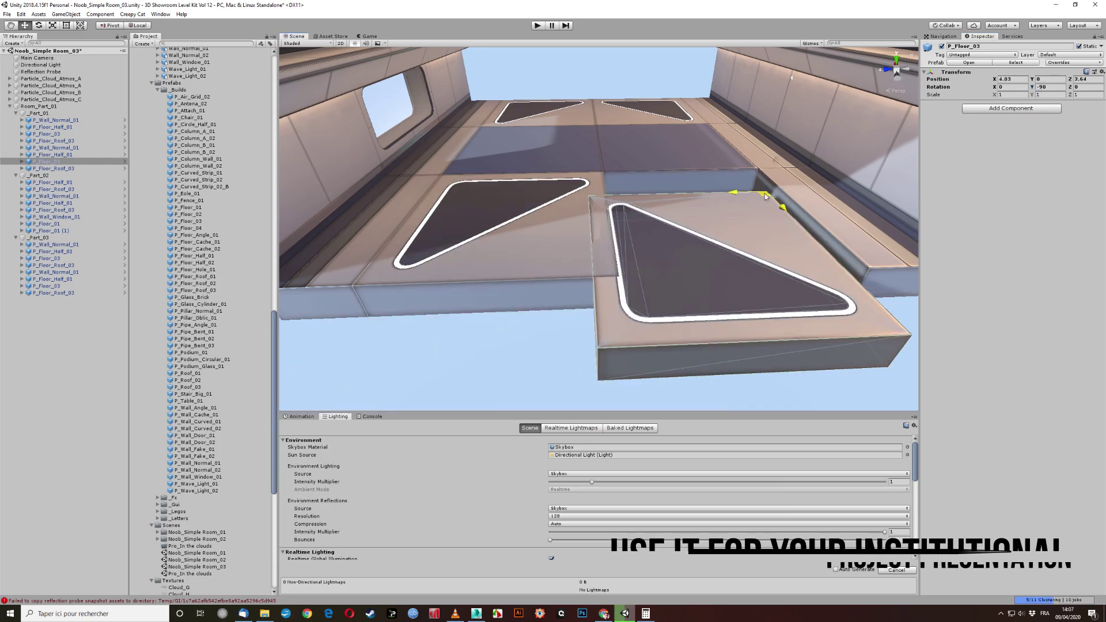
left_click_drag(763, 179, 595, 179)
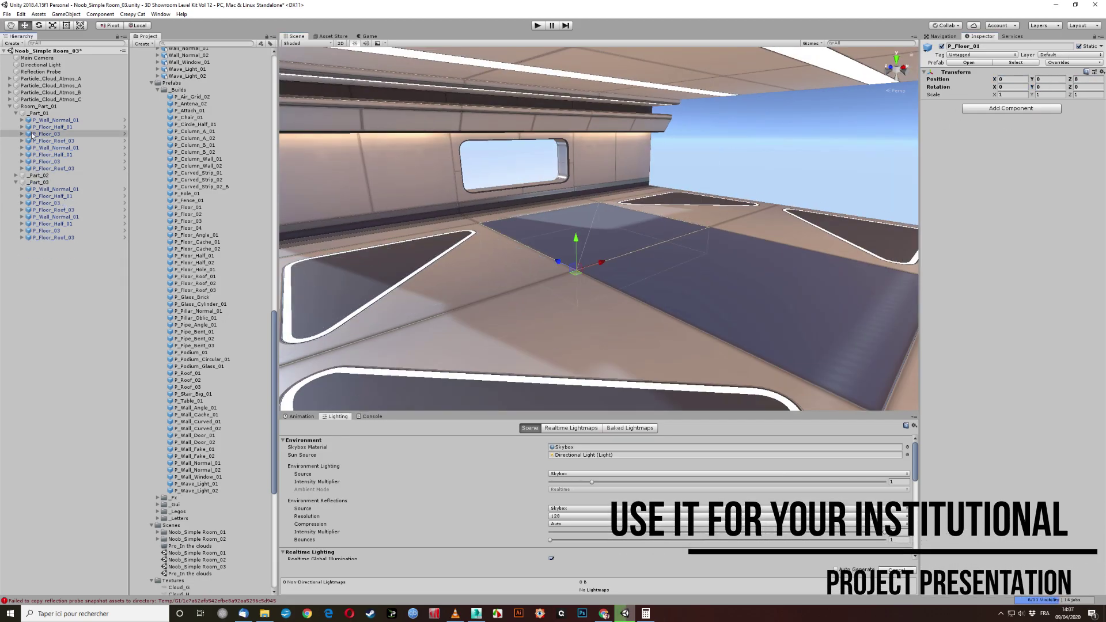
left_click(1043, 147)
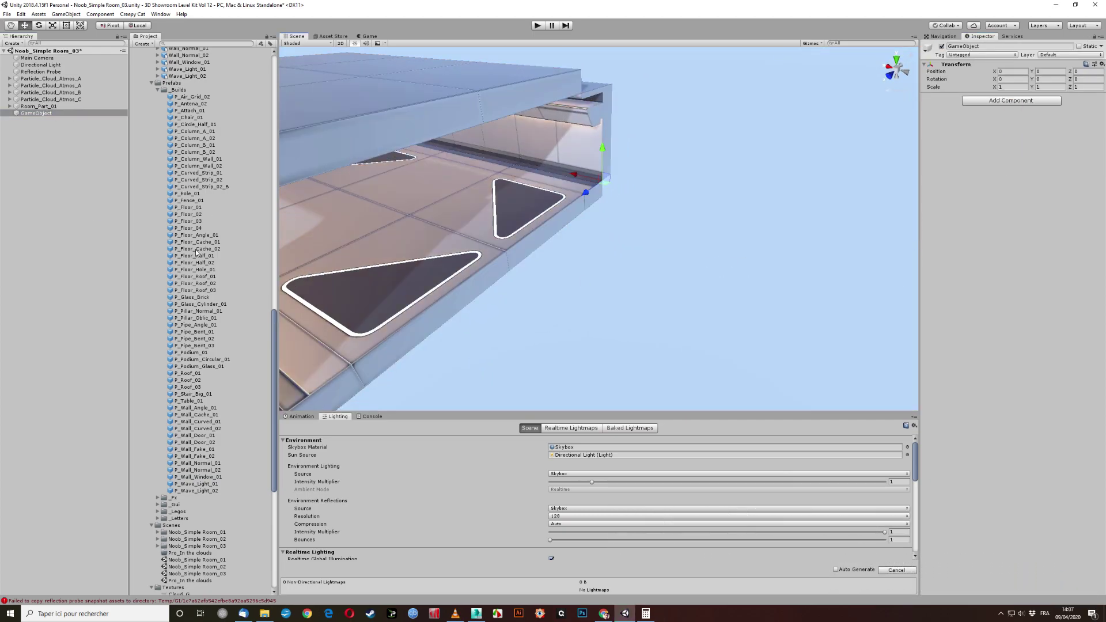
Step: Duplicate the half floor piece and add a P_Wall_Angle_01 corner wall
right_click(68, 119)
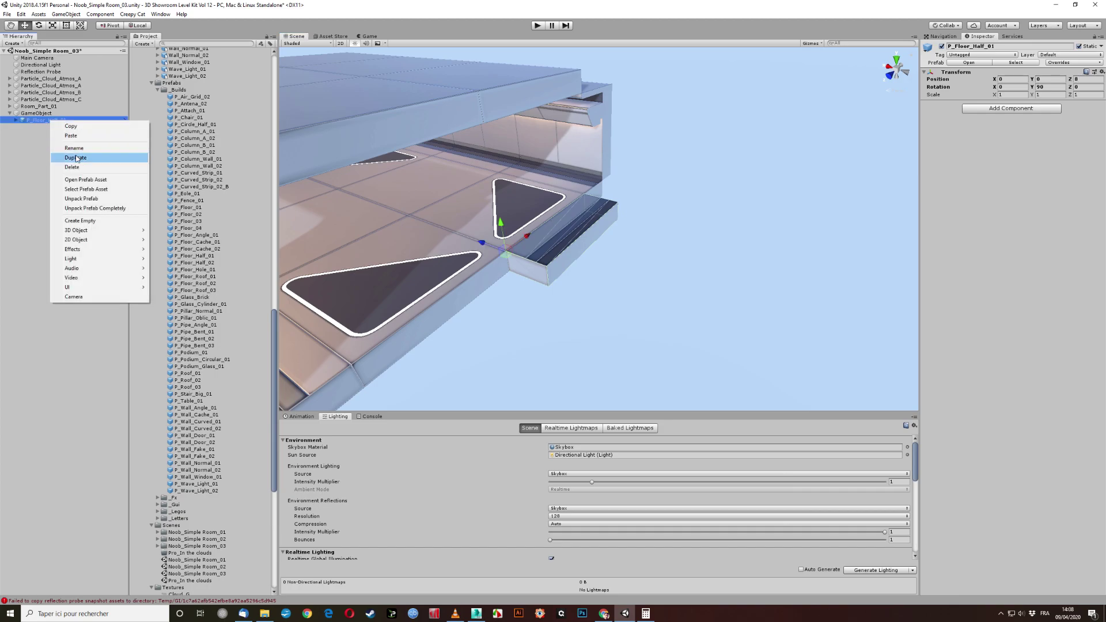
left_click(93, 156)
left_click_drag(196, 407, 673, 257)
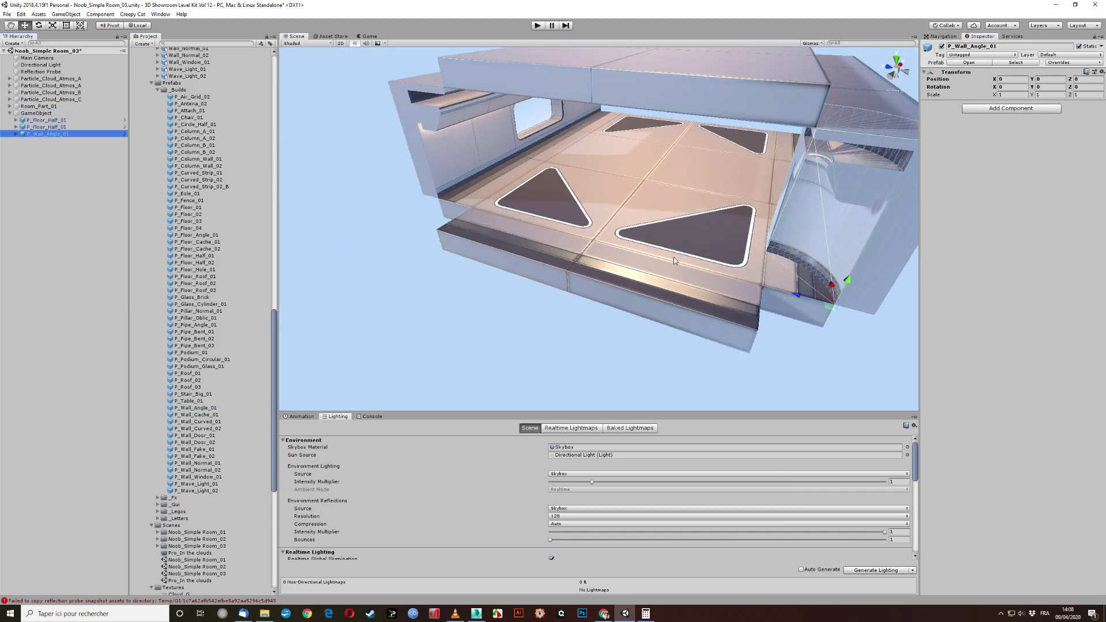
key("f")
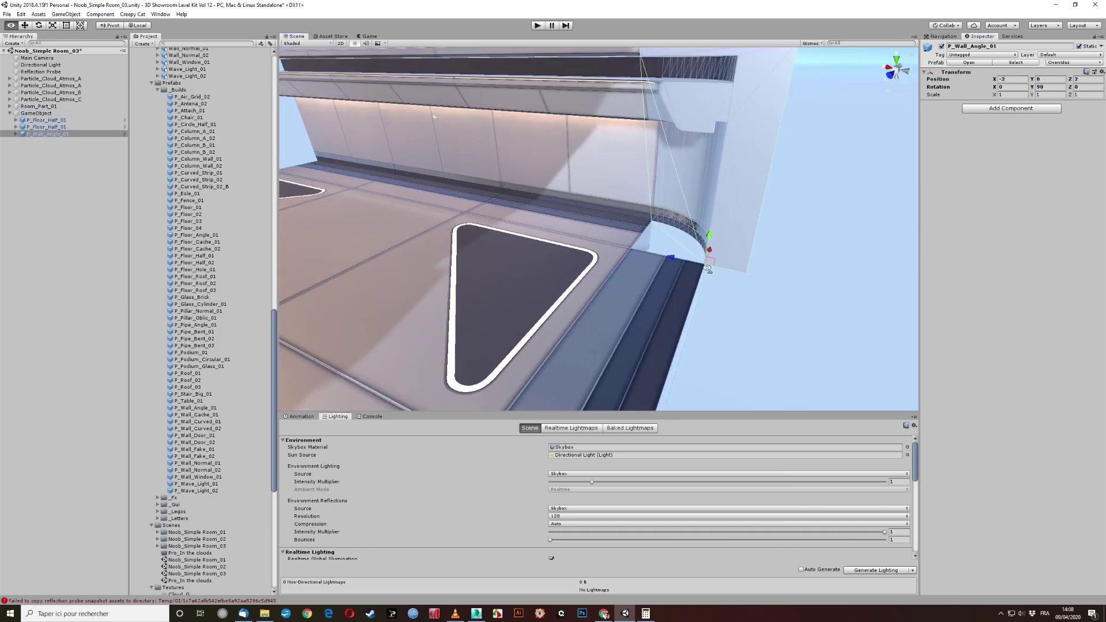
Step: Move the corner pieces into the GameObject group and position them, zeroing X and adjusting Z
left_click_drag(46, 133, 48, 121)
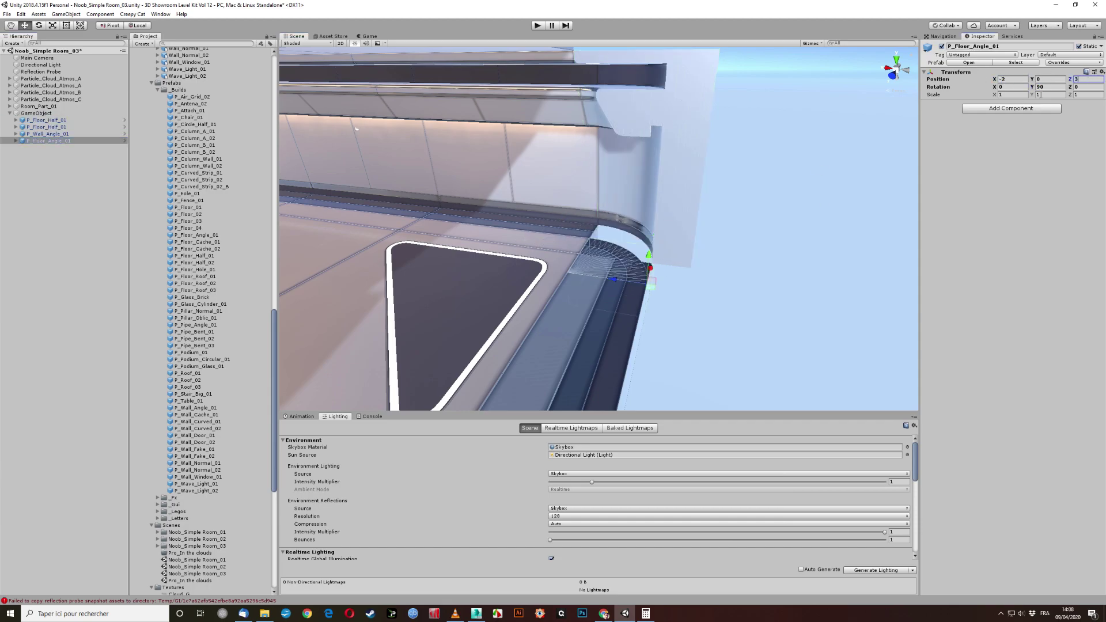
key("Escape")
key("f")
left_click_drag(814, 217, 631, 206)
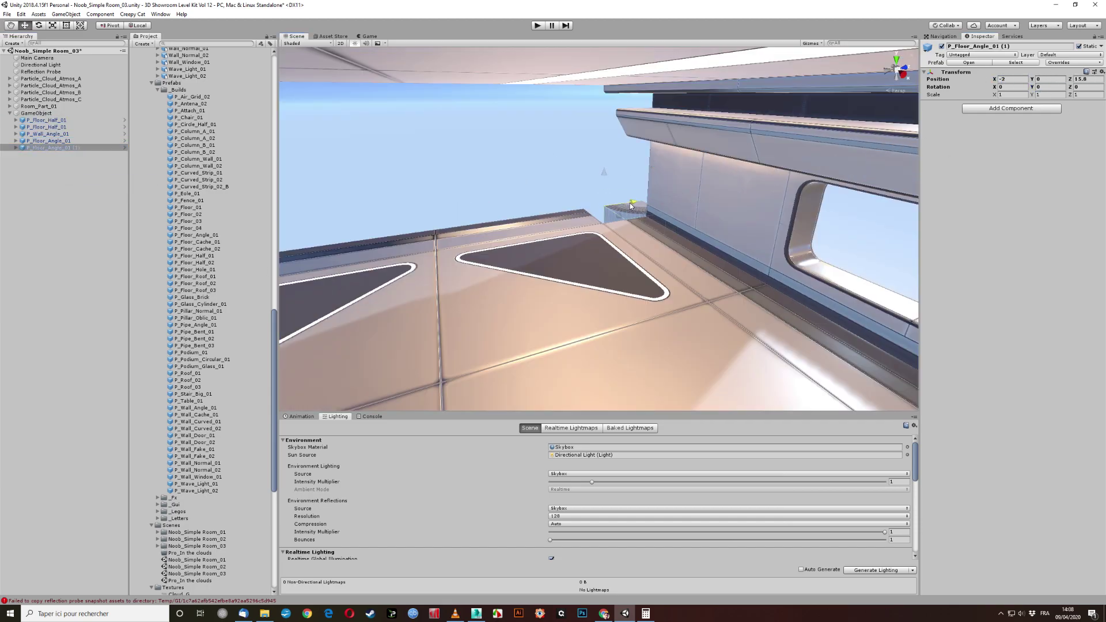
left_click(1012, 78)
type("-8")
key("Return")
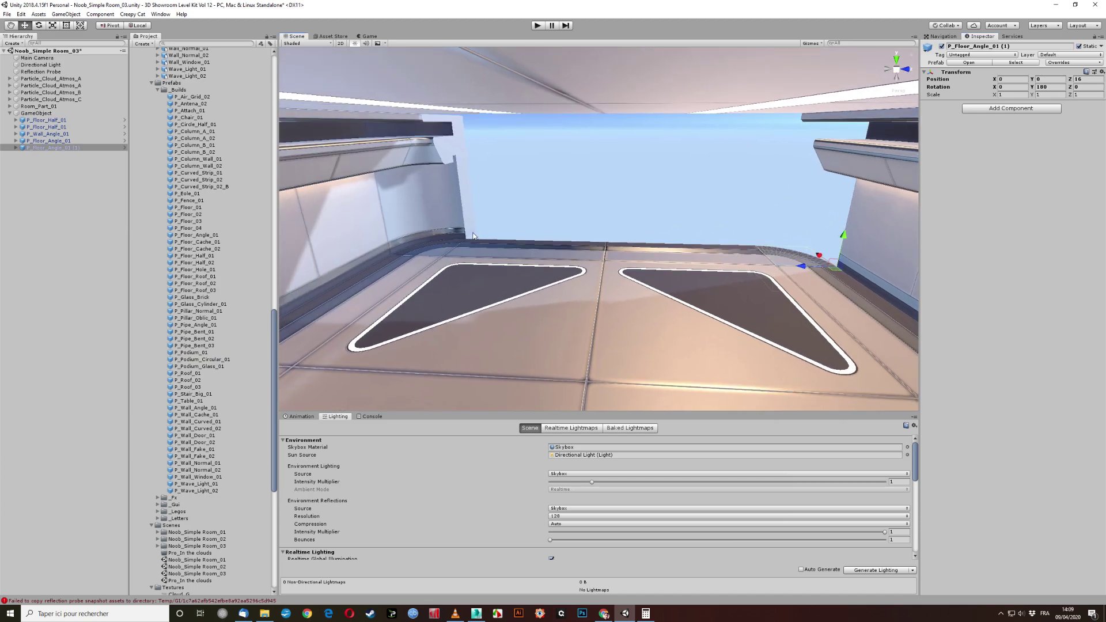
left_click_drag(461, 236, 775, 271)
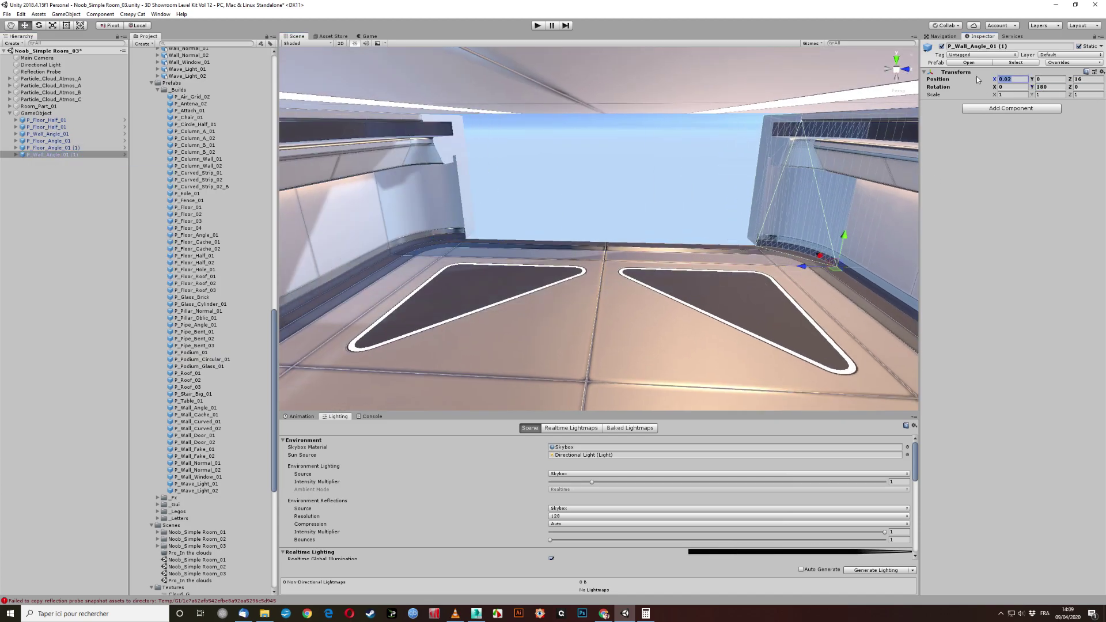
key("Return")
key("Left")
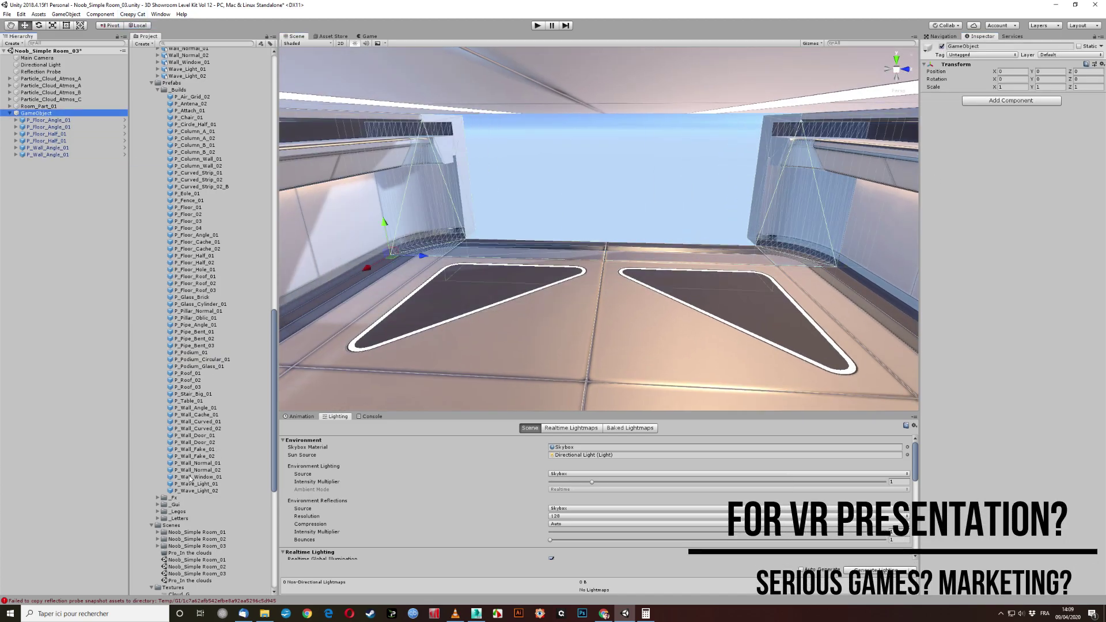
Step: Add a P_Wall_Normal_02 wall piece to the GameObject group and set its position
left_click_drag(193, 469, 46, 161)
left_click(1083, 80)
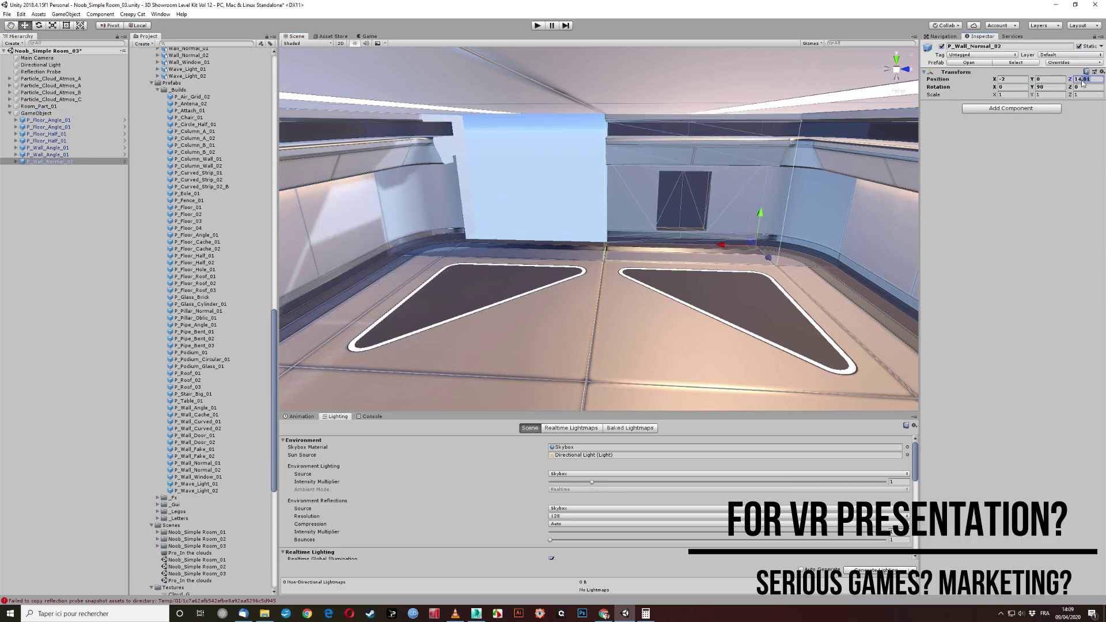
left_click(746, 258)
right_click_drag(746, 257, 637, 254)
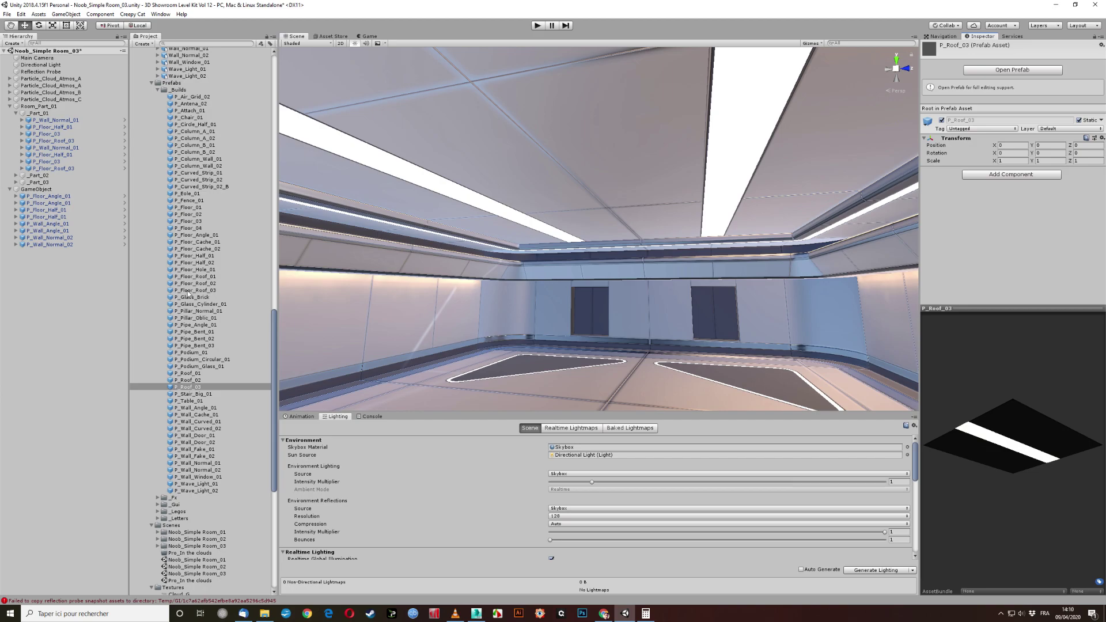
Step: Replace the P_Floor_Roof_03 ceiling panel with P_Floor_Roof_02 panels
right_click(83, 167)
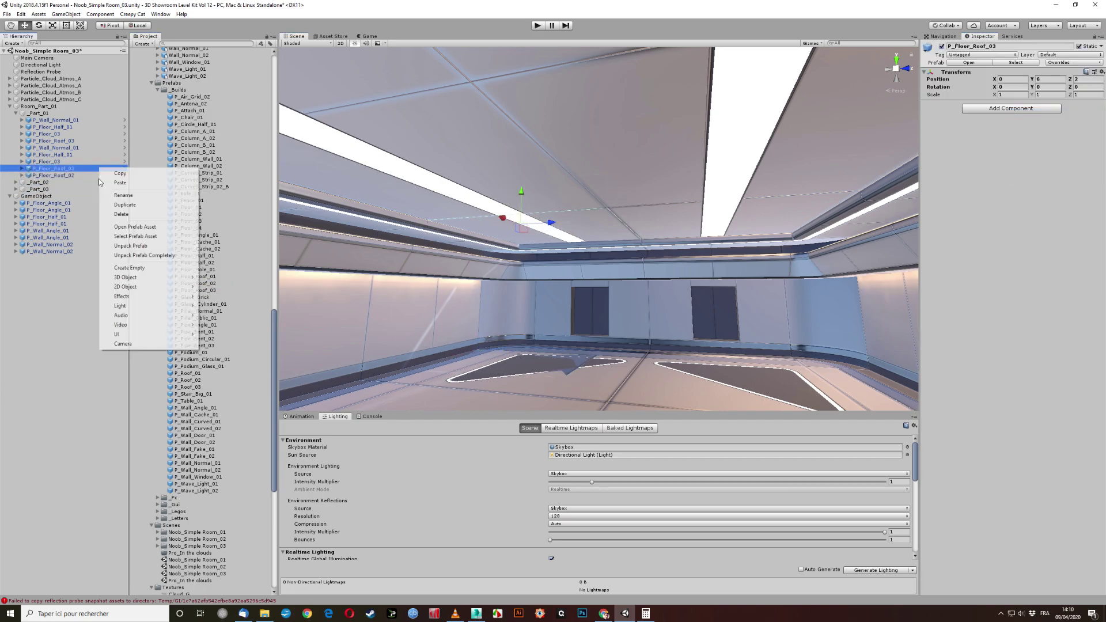
left_click(115, 219)
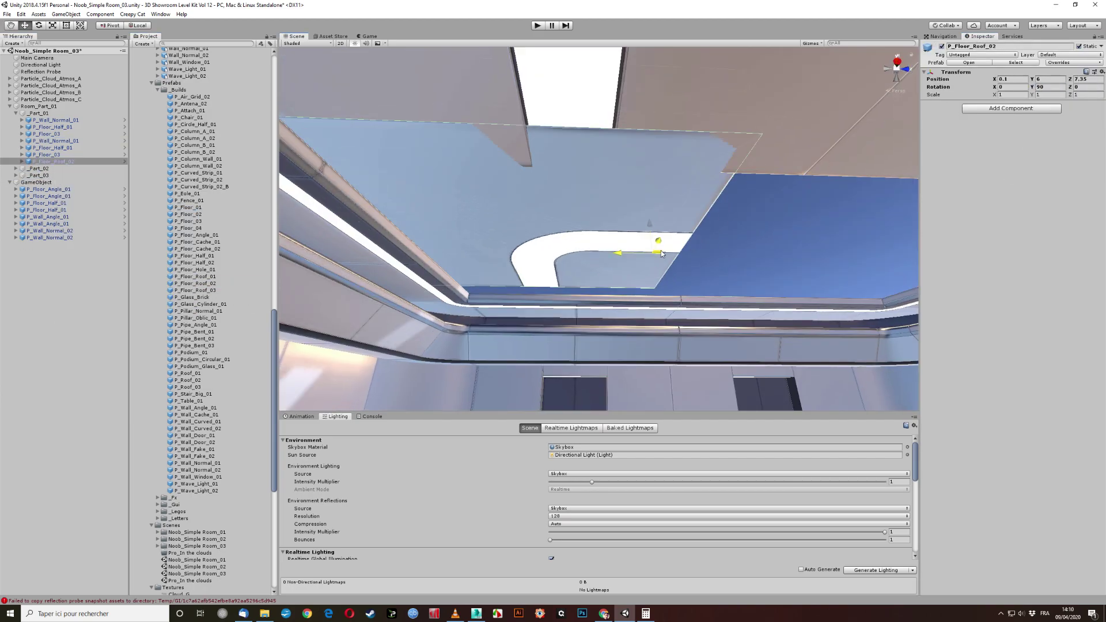
key("ctrl+z")
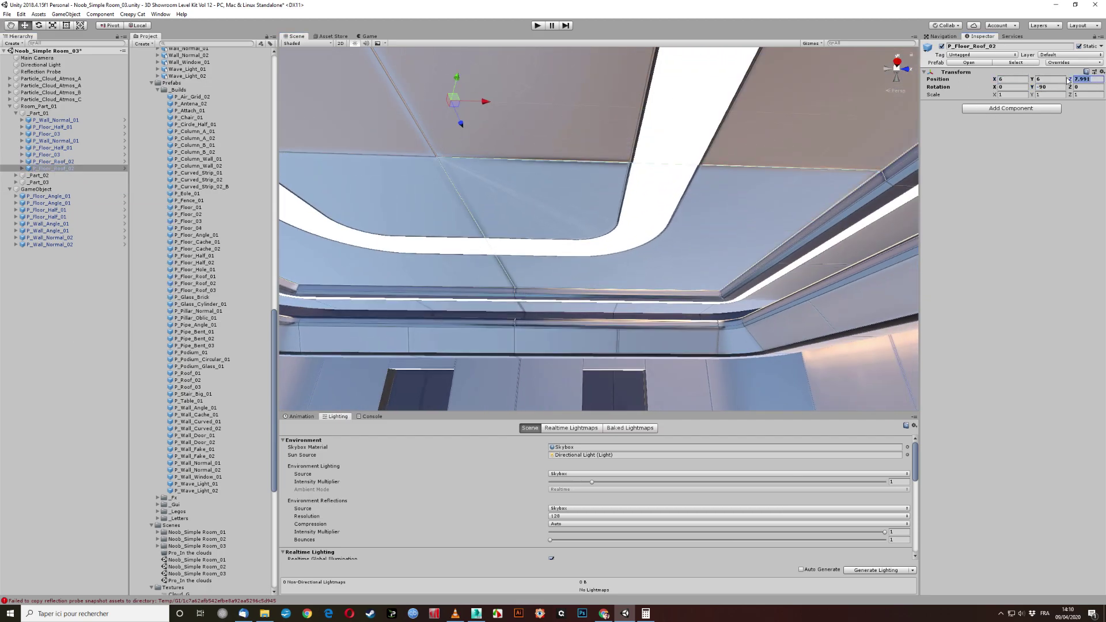
right_click_drag(599, 173, 576, 299)
Step: Rename the end-piece group P_Room_End_01 and place a 180°-rotated copy at X 18, Z 14
left_click(26, 190)
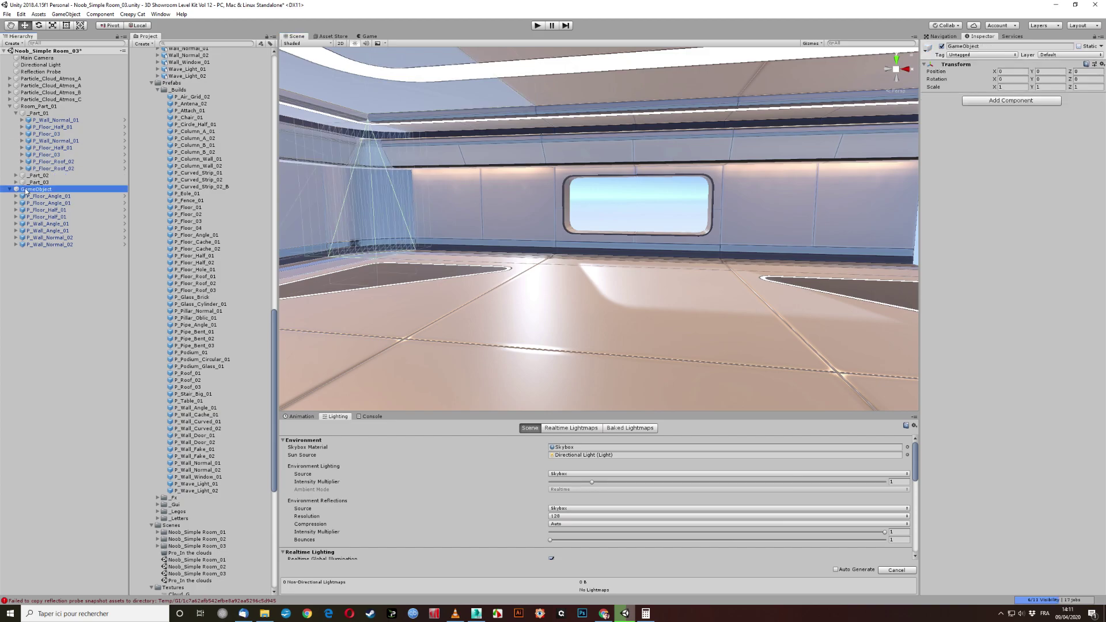
key("f")
key("ctrl+z")
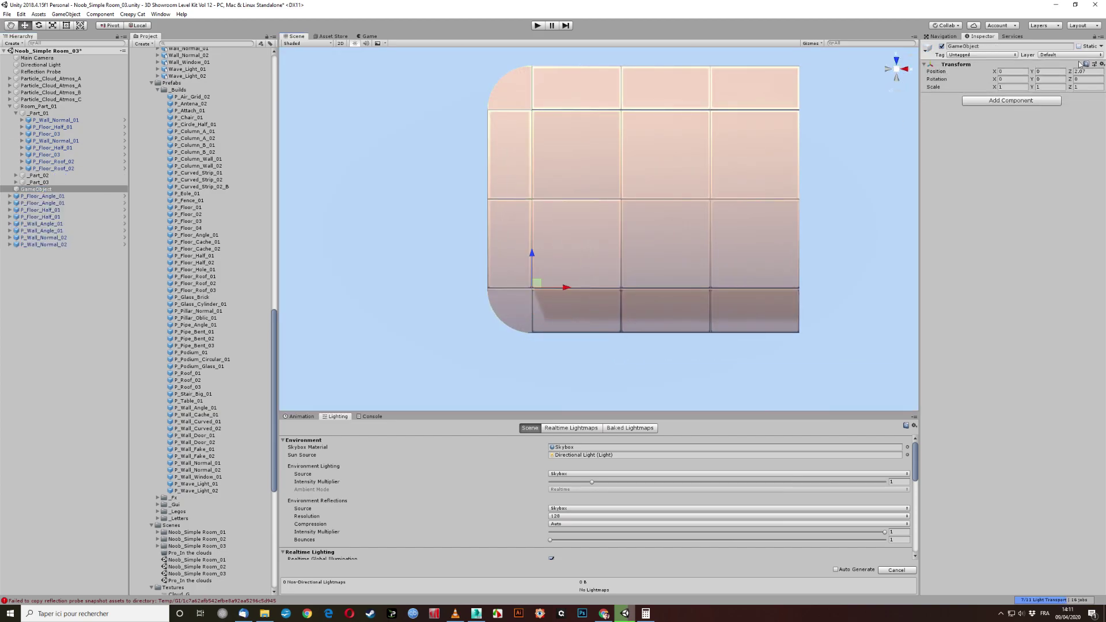
key("ctrl+y")
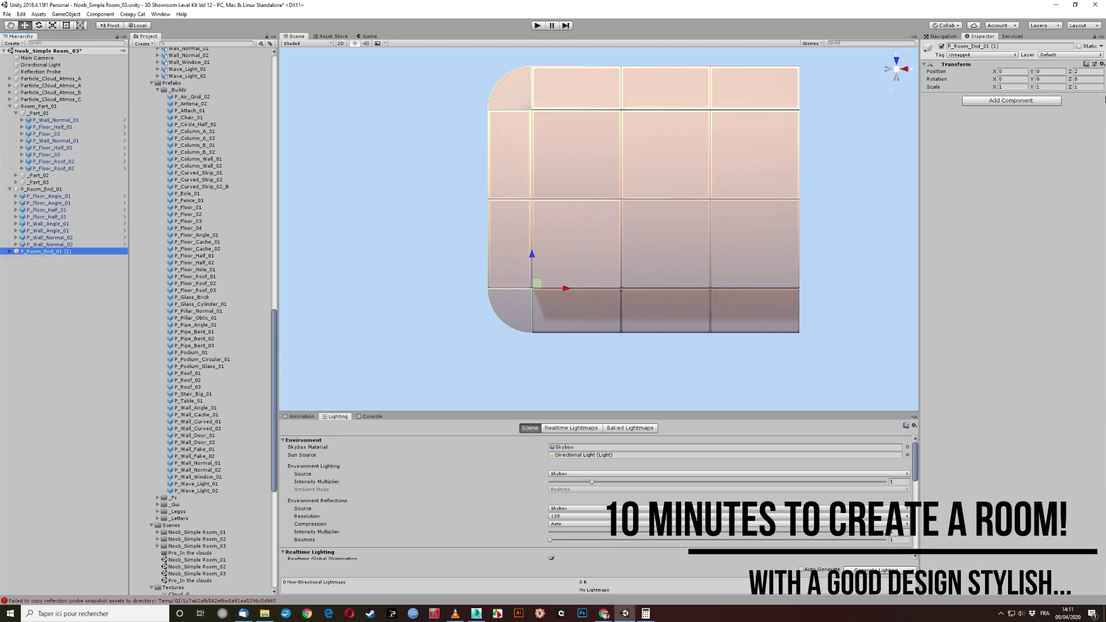
type("180")
left_click(1020, 87)
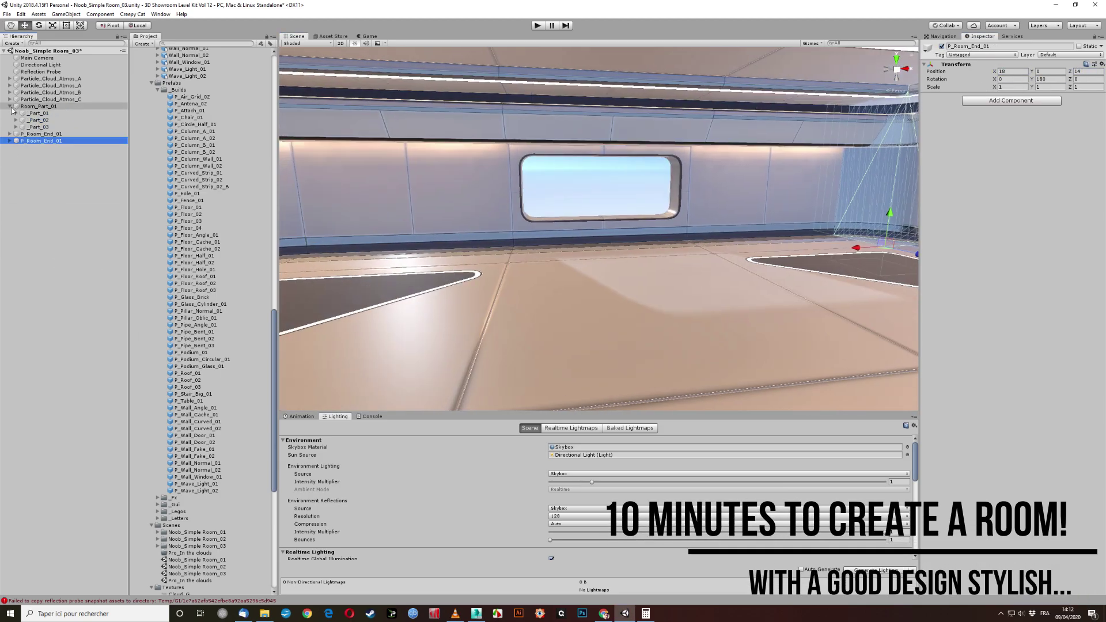
Step: Duplicate Room_Part_01 and drag the copy further along to lengthen the corridor
left_click(10, 106)
double_click(38, 106)
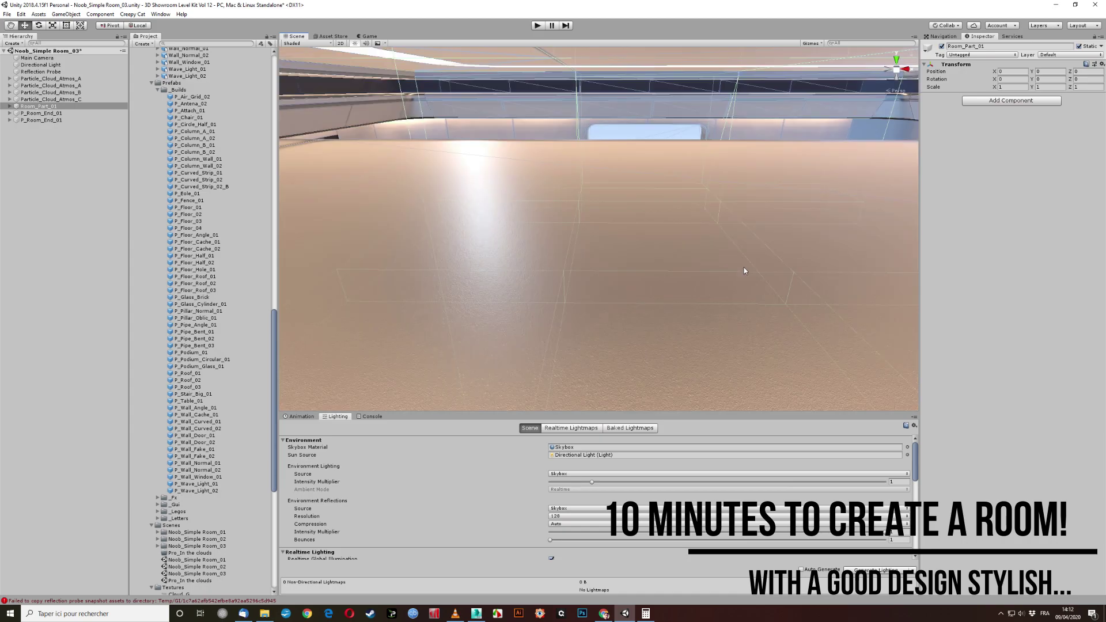
right_click(38, 105)
left_click(51, 157)
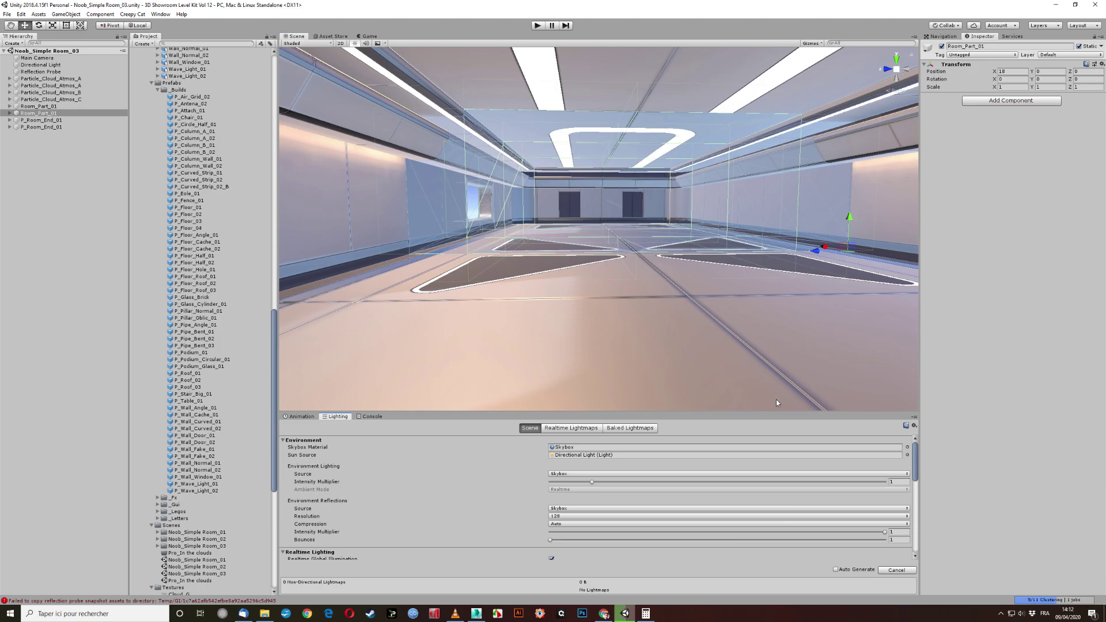
left_click_drag(416, 191, 931, 92)
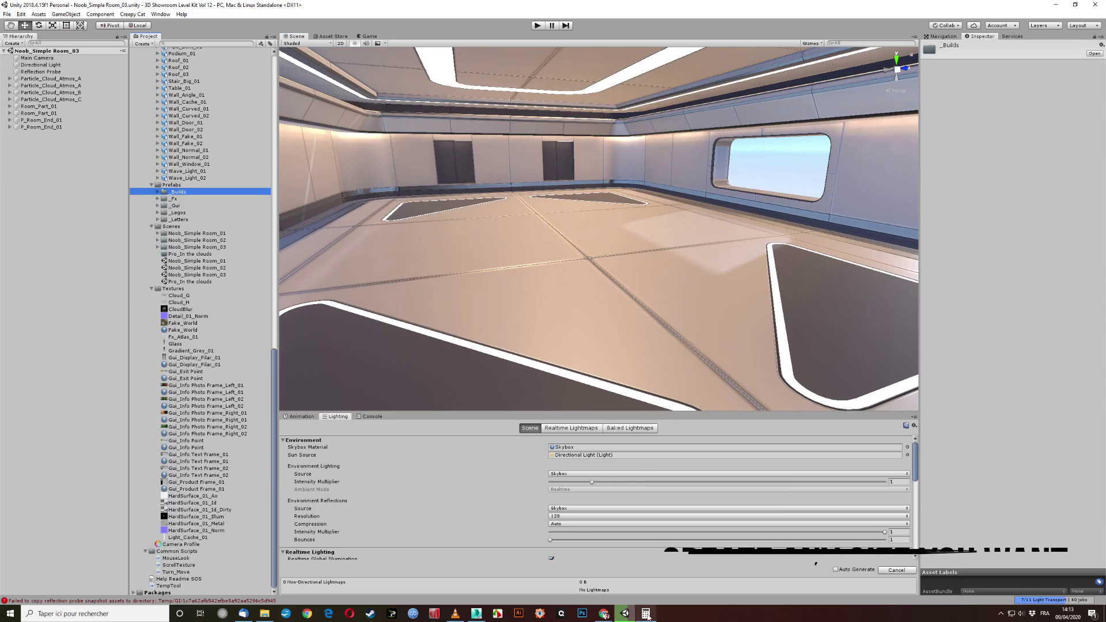
Step: Set the Light_Red emission colour to red and inspect the lit room walls
right_click_drag(479, 373, 658, 322)
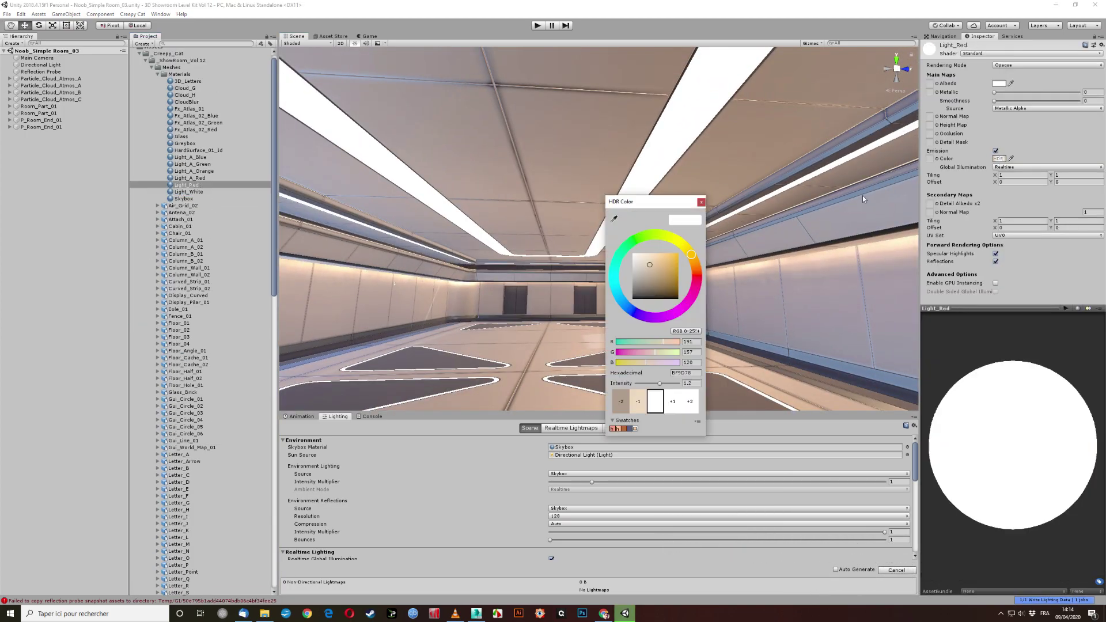
left_click(201, 186)
right_click_drag(313, 209, 628, 286)
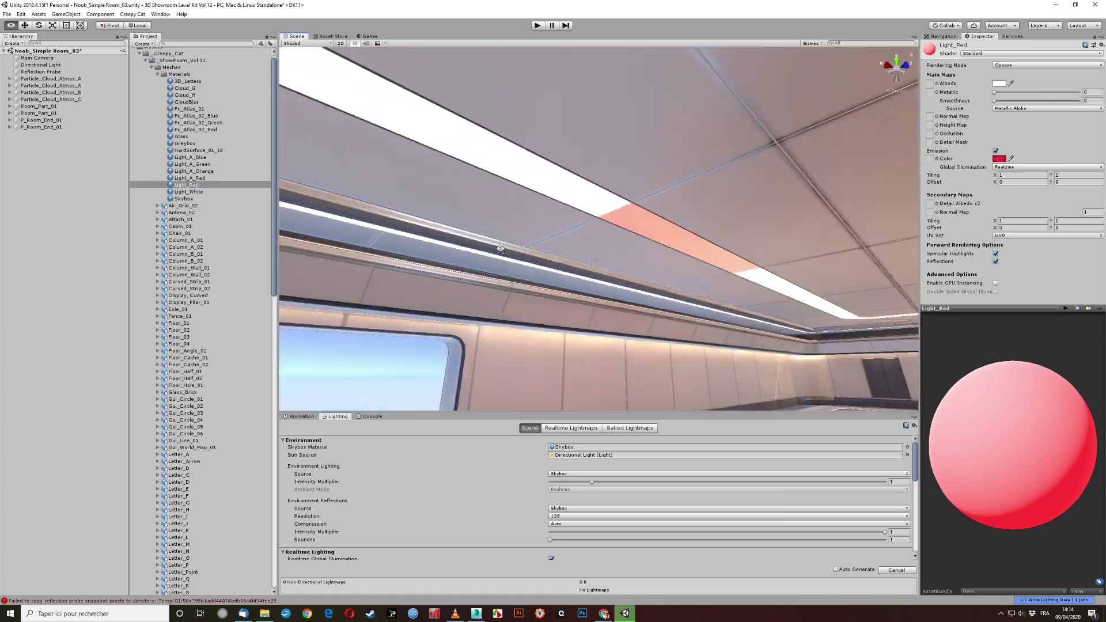
double_click(40, 64)
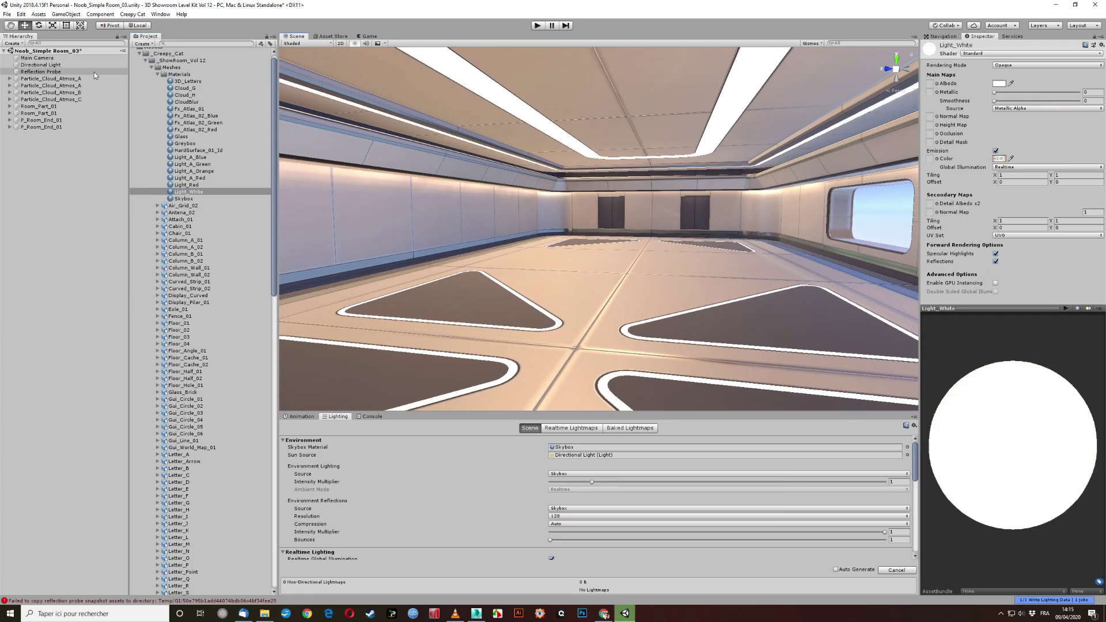
scroll(196, 288, "down", 15)
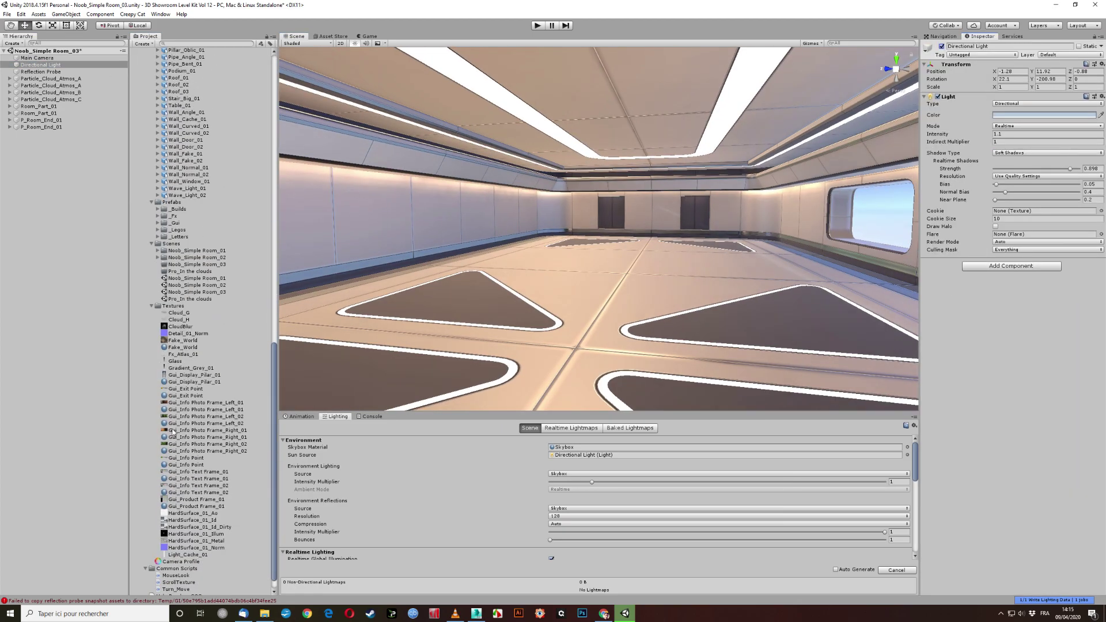
Step: Copy the P_Floor_Roof_03 ceiling panel's Transform position and rotation
left_click(158, 261)
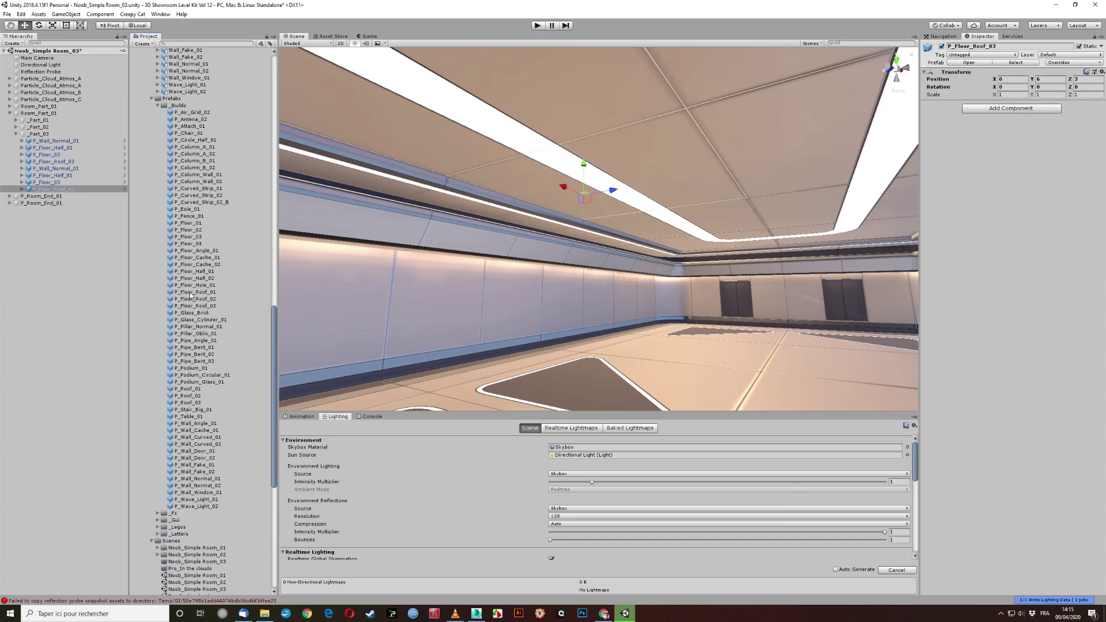
right_click(81, 188)
left_click(98, 204)
right_click(1101, 72)
left_click(1073, 120)
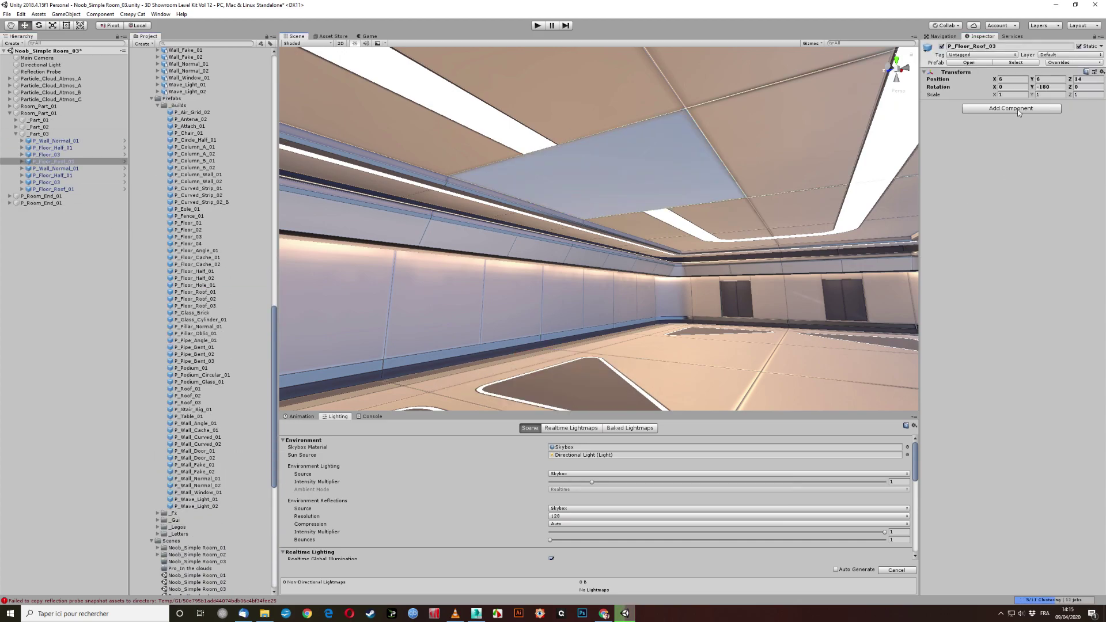
right_click(52, 161)
left_click(75, 196)
mouse_move(576, 230)
right_mouse_down()
mouse_move(763, 230)
mouse_move(714, 199)
right_mouse_up()
left_click(10, 106)
right_click(1101, 72)
left_click(1074, 119)
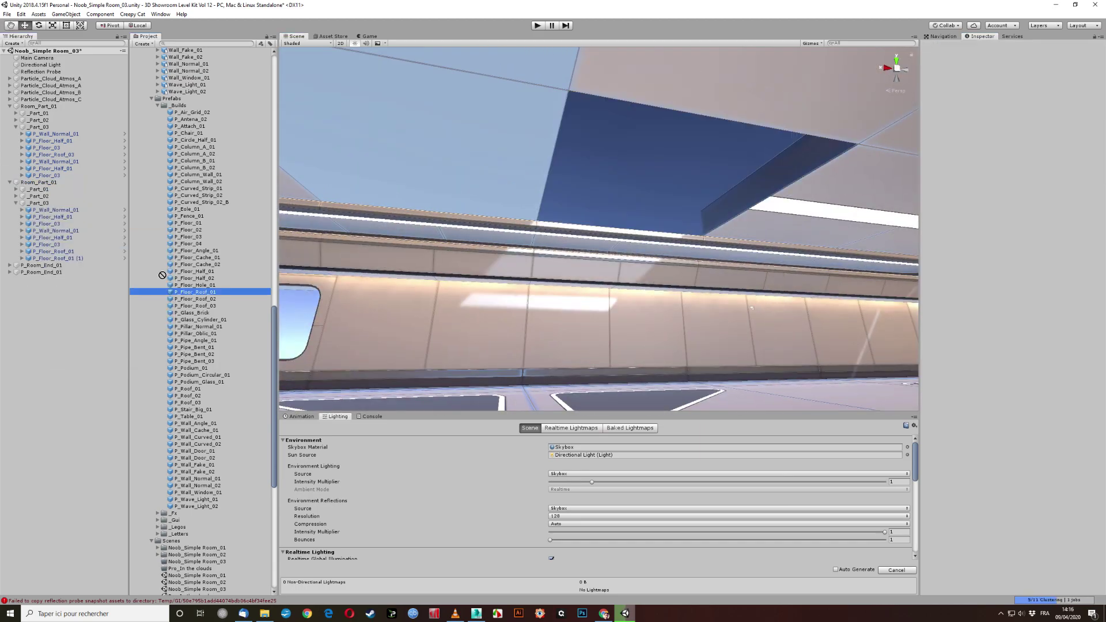
Step: Add a P_Floor_Roof_01 panel to _Part_03, paste the Transform values, and delete P_Floor_Roof_03
left_click_drag(161, 276, 60, 179)
right_click(1101, 72)
left_click(1074, 120)
right_click(92, 154)
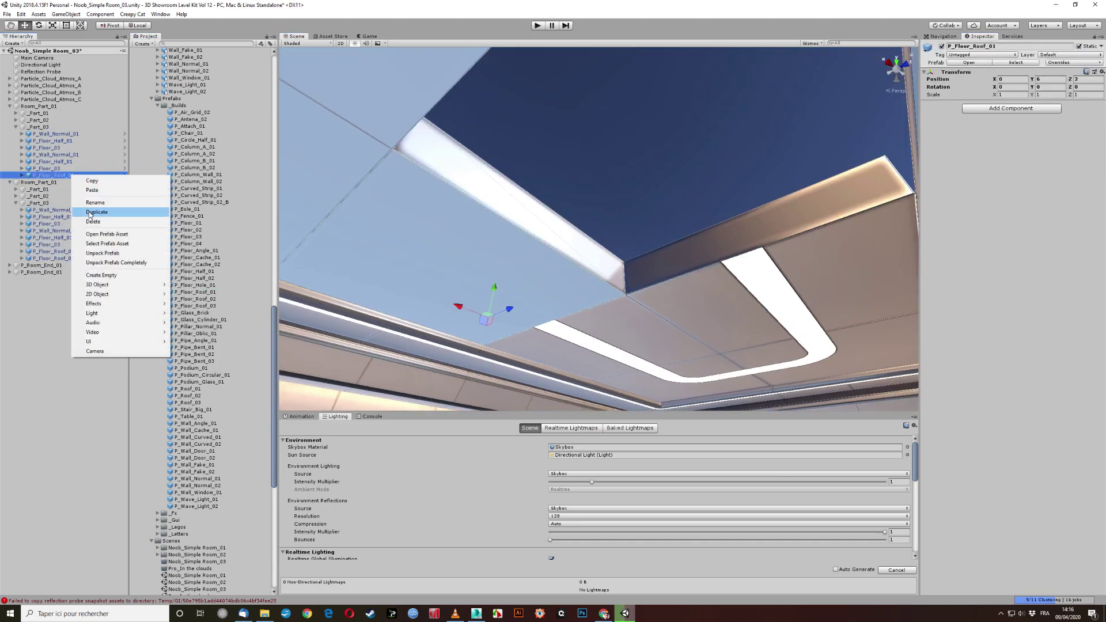
left_click(122, 212)
double_click(9, 190)
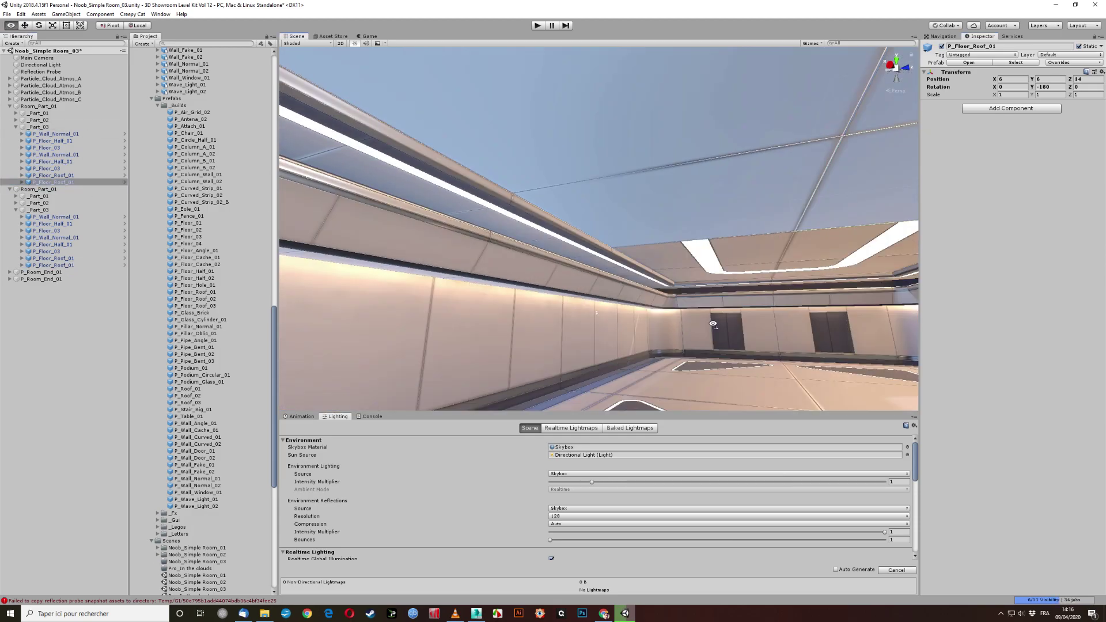
left_click(9, 190)
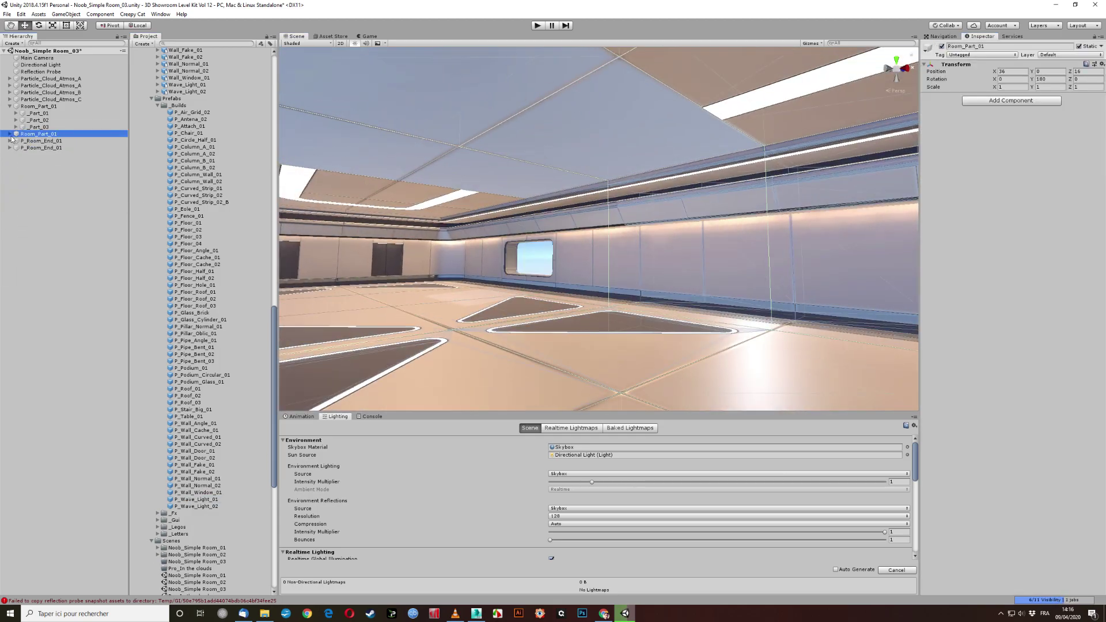
Step: Add a P_Wave_Light_02 to the second section, slide it along the wall, and duplicate it
left_click_drag(196, 507, 38, 133)
key("f")
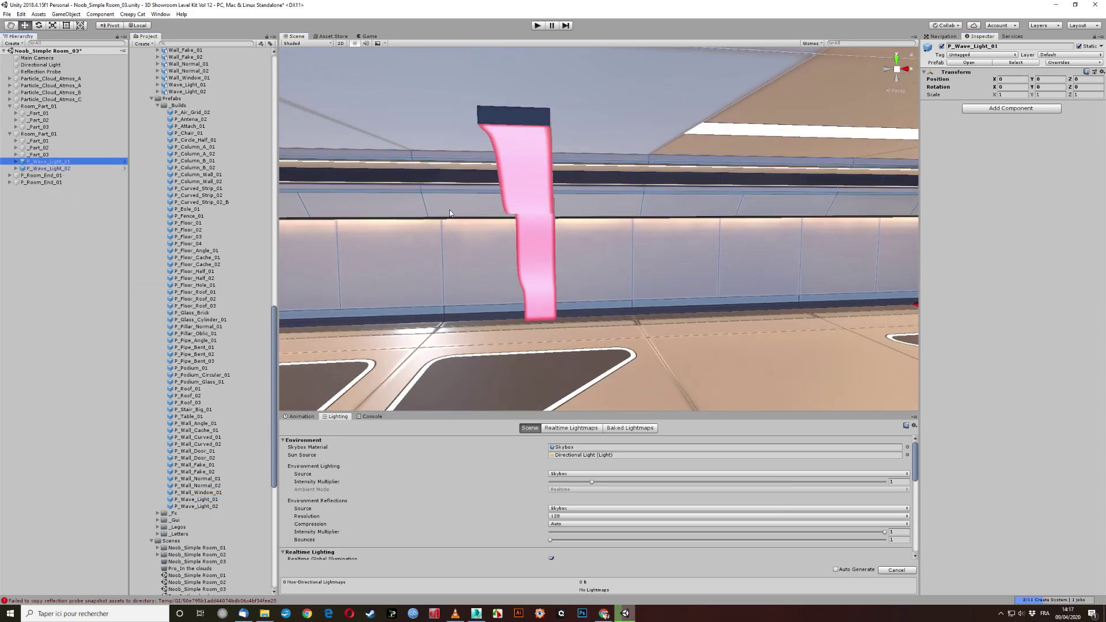
left_click_drag(450, 213, 549, 285)
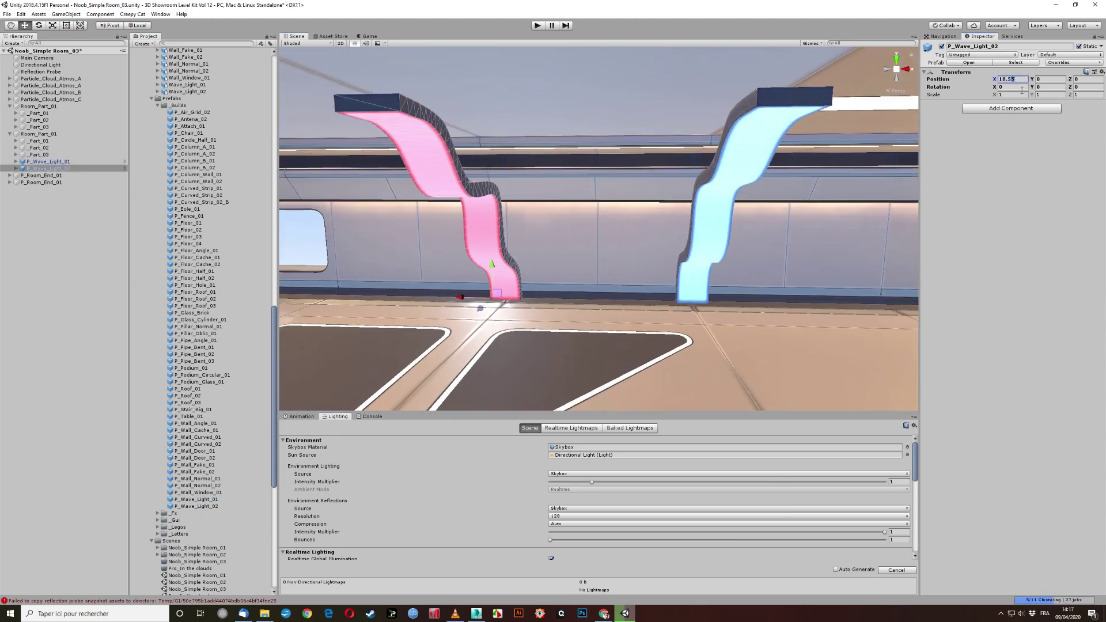
key("ctrl+d")
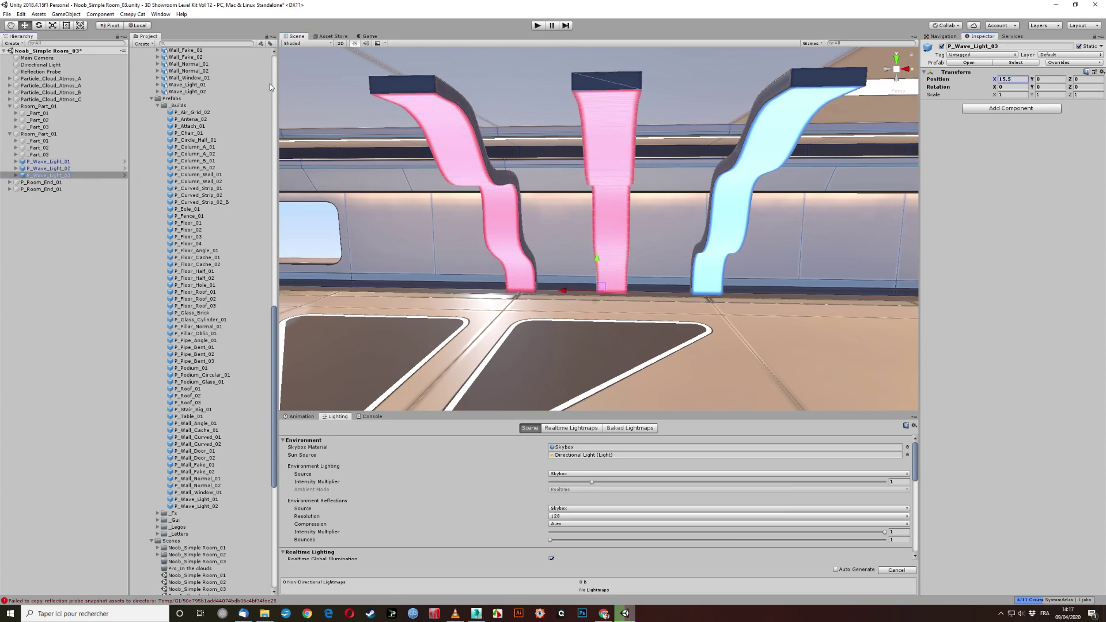
Step: Apply the Light_A_Green material to the middle wave light
scroll(201, 288, "up", 10)
left_click(607, 145)
mouse_move(191, 170)
left_mouse_down()
mouse_move(606, 144)
mouse_move(657, 280)
left_mouse_up()
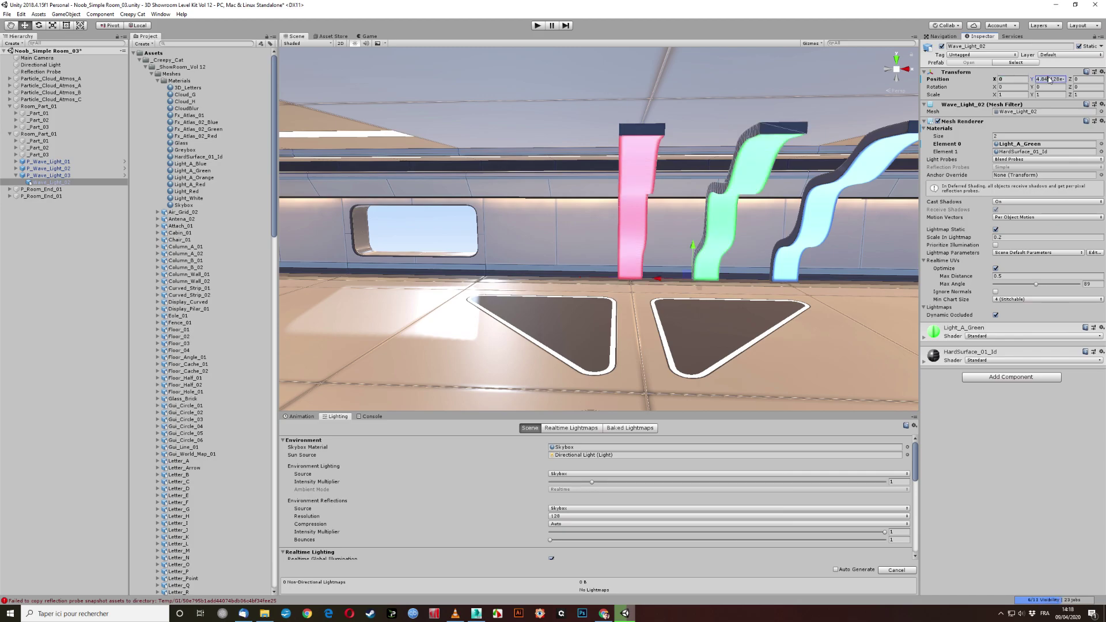
Step: Set the blue P_Wave_Light_03's X position and orbit to check the evenly spaced row
left_click(72, 176)
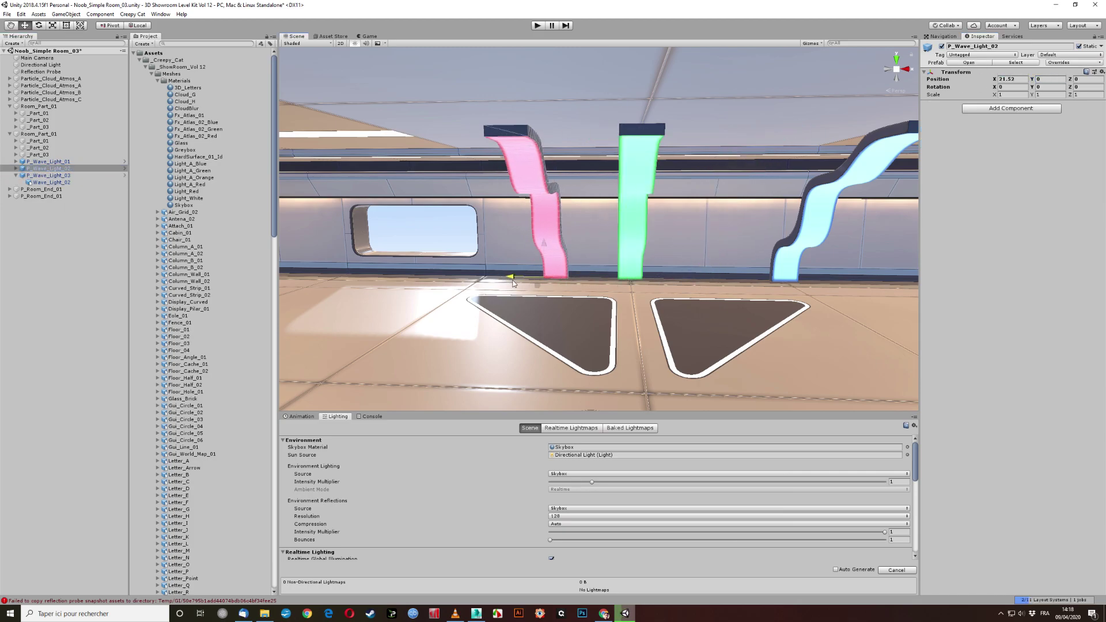
key("ctrl+z")
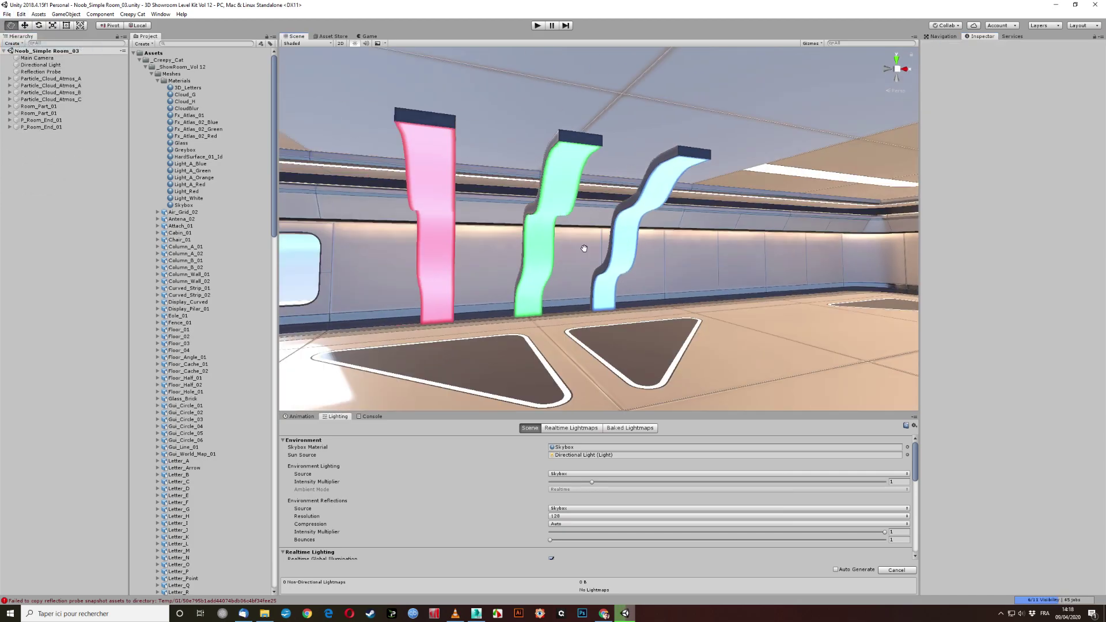
mouse_move(585, 247)
left_mouse_down("alt")
mouse_move(564, 323)
mouse_move(314, 344)
left_mouse_up("alt")
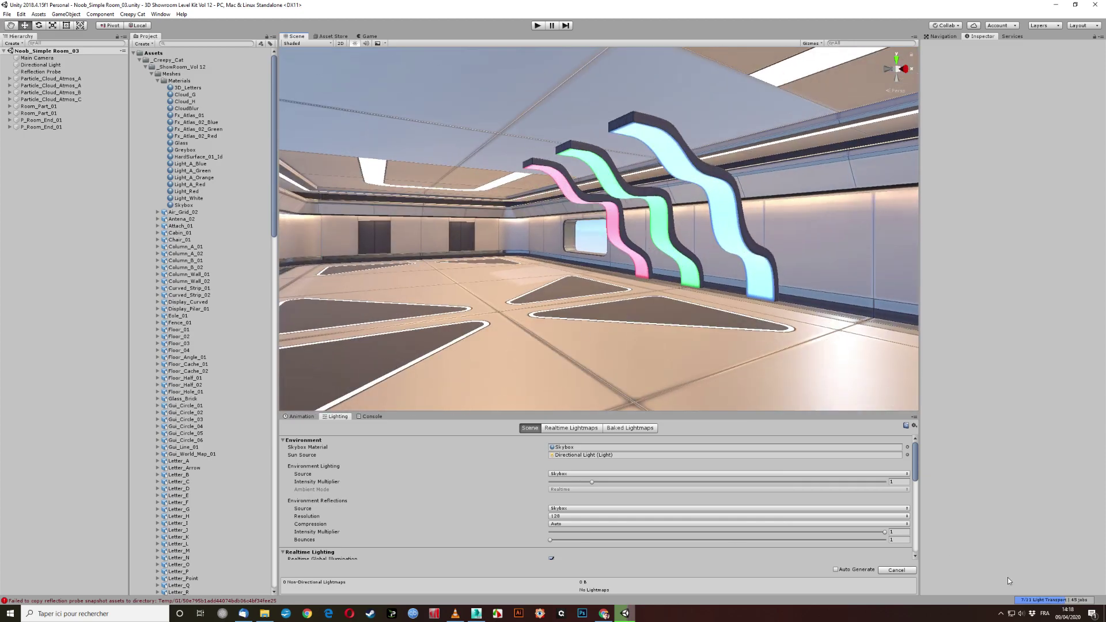
mouse_move(572, 251)
left_mouse_down("alt")
mouse_move(653, 285)
mouse_move(781, 298)
mouse_move(709, 271)
left_mouse_up("alt")
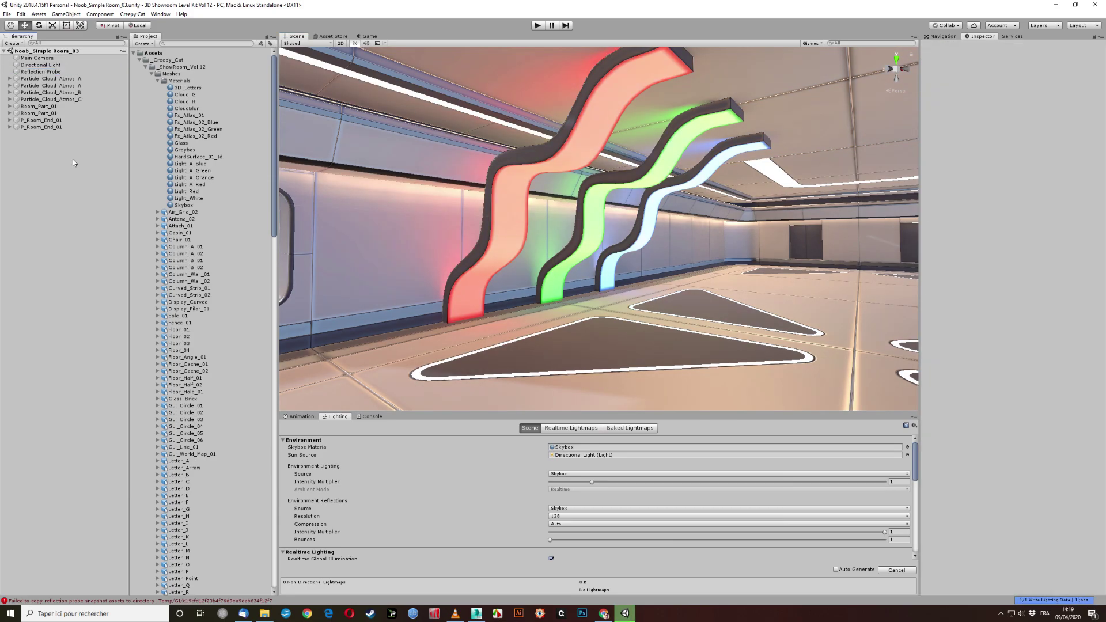
Step: Adjust the Light_White material's emission colour
double_click(40, 64)
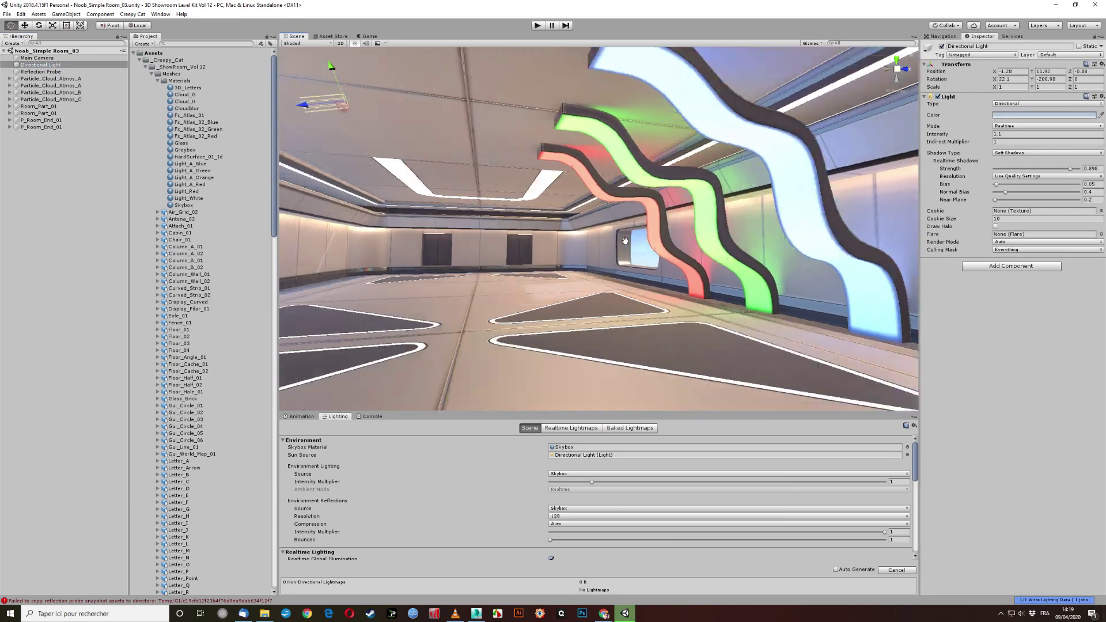
left_click(189, 198)
left_click(998, 158)
left_click_drag(659, 265, 807, 316, "alt")
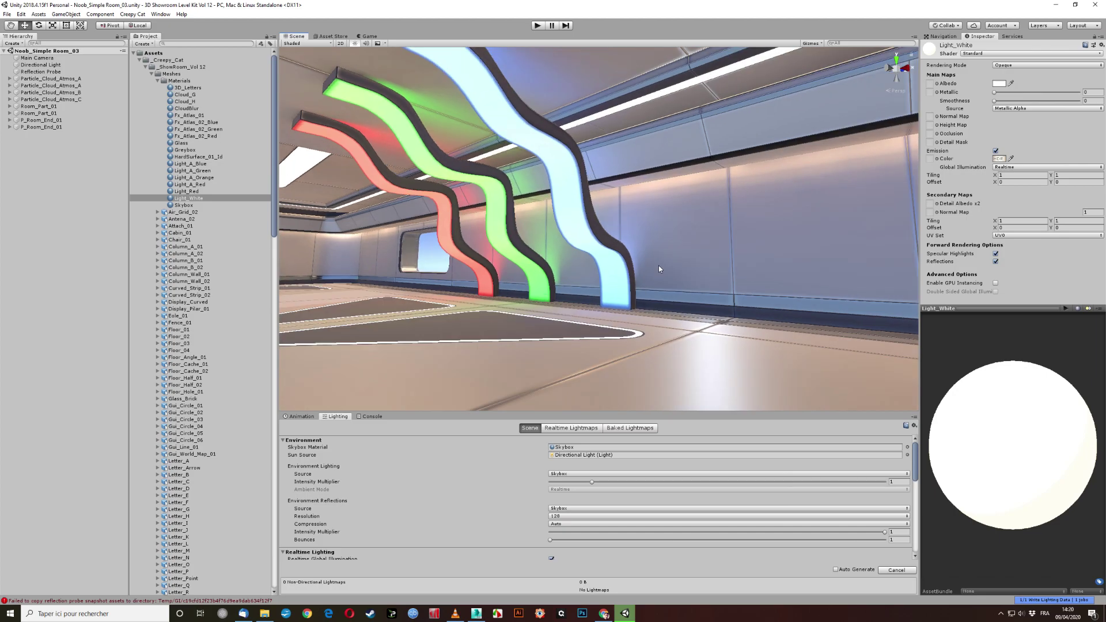
scroll(196, 358, "down", 15)
Step: Place the P_Cabin_01 Info Point kiosk from the _Legos folder in the room
left_click(157, 326)
left_click_drag(193, 340, 41, 64)
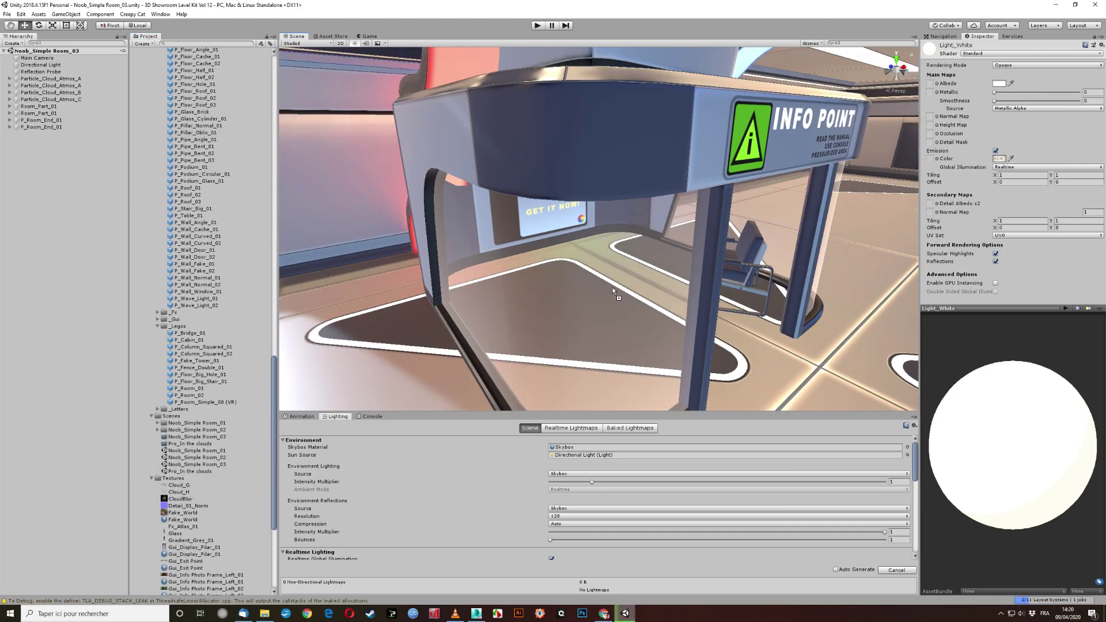
mouse_move(598, 242)
left_mouse_down("alt")
mouse_move(507, 316)
mouse_move(551, 244)
mouse_move(616, 297)
left_mouse_up("alt")
Step: Reposition the P_Wave_Light strips around the cabin onto opposite walls
left_click(658, 292)
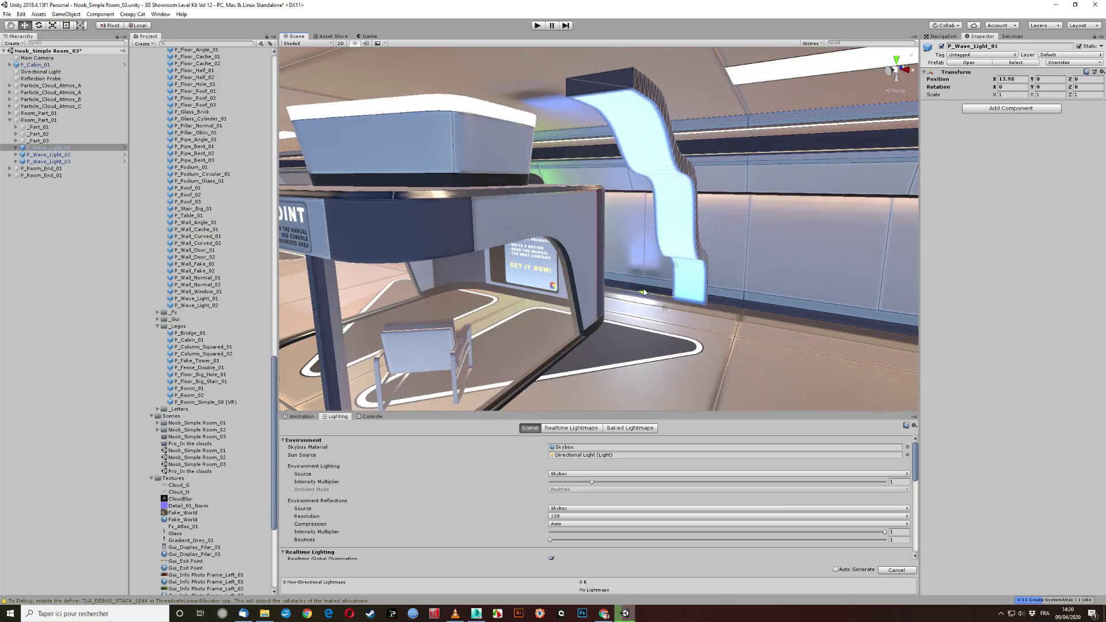
left_click(622, 276)
mouse_move(731, 204)
left_mouse_down("alt")
mouse_move(622, 276)
mouse_move(460, 241)
left_mouse_up("alt")
left_click(461, 241)
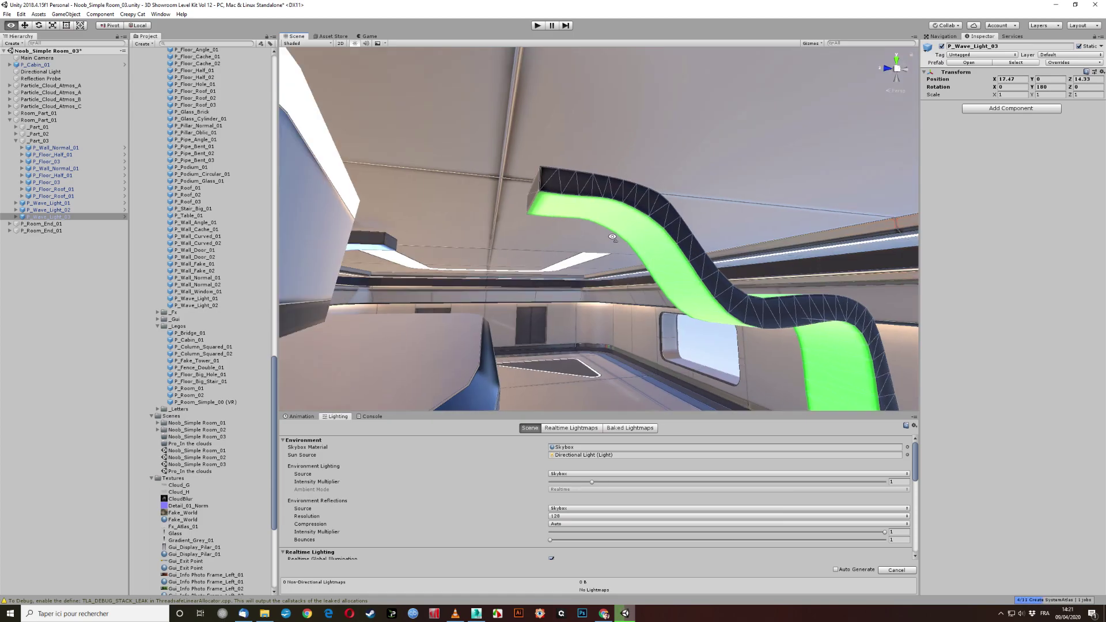
middle_click_drag(481, 268, 737, 271)
mouse_move(737, 271)
left_mouse_down("alt")
mouse_move(403, 362)
mouse_move(498, 238)
mouse_move(737, 243)
left_mouse_up("alt")
left_click(499, 239)
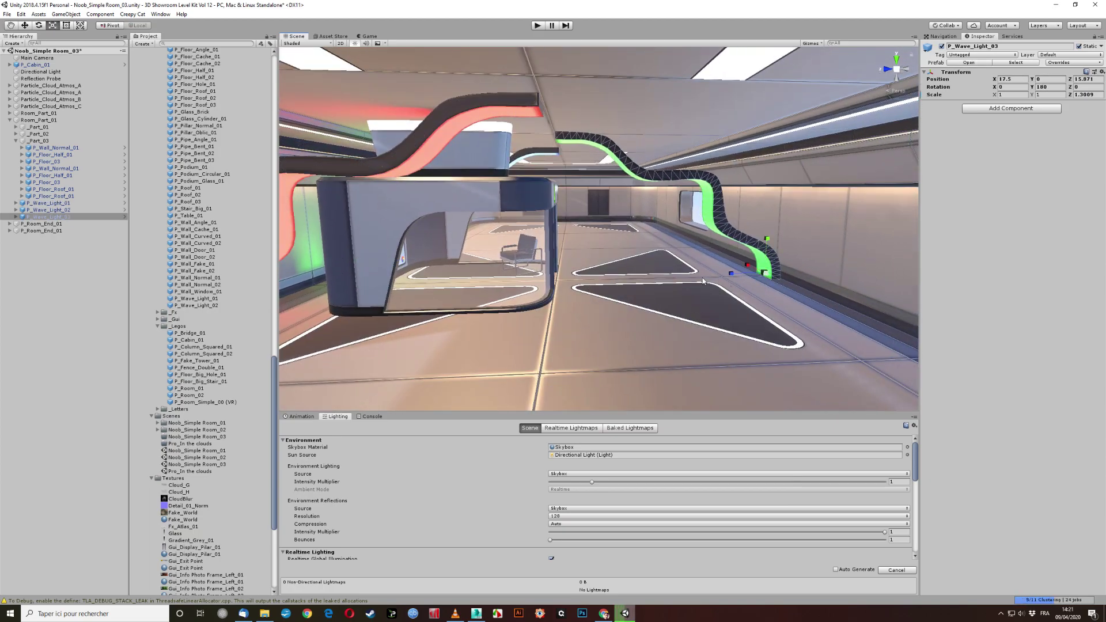
left_click_drag(702, 281, 55, 72, "alt")
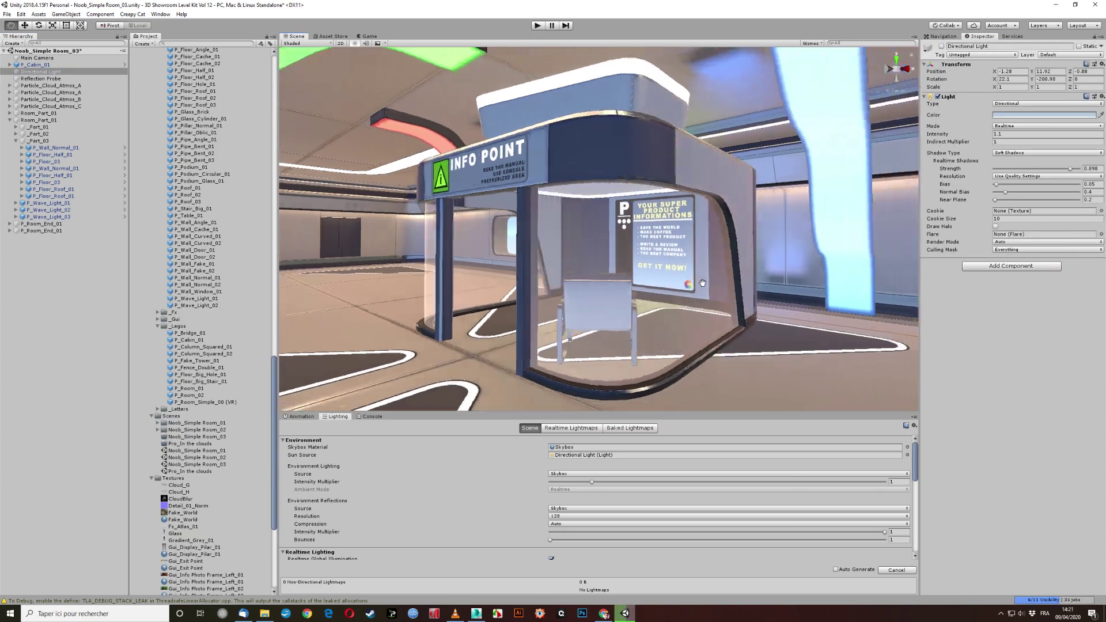
Step: Place two P_Chair_01 chairs beside the green wave wall and rotate them into place
right_click_drag(759, 272, 661, 296)
scroll(197, 117, "up", 5)
left_click_drag(196, 117, 553, 323)
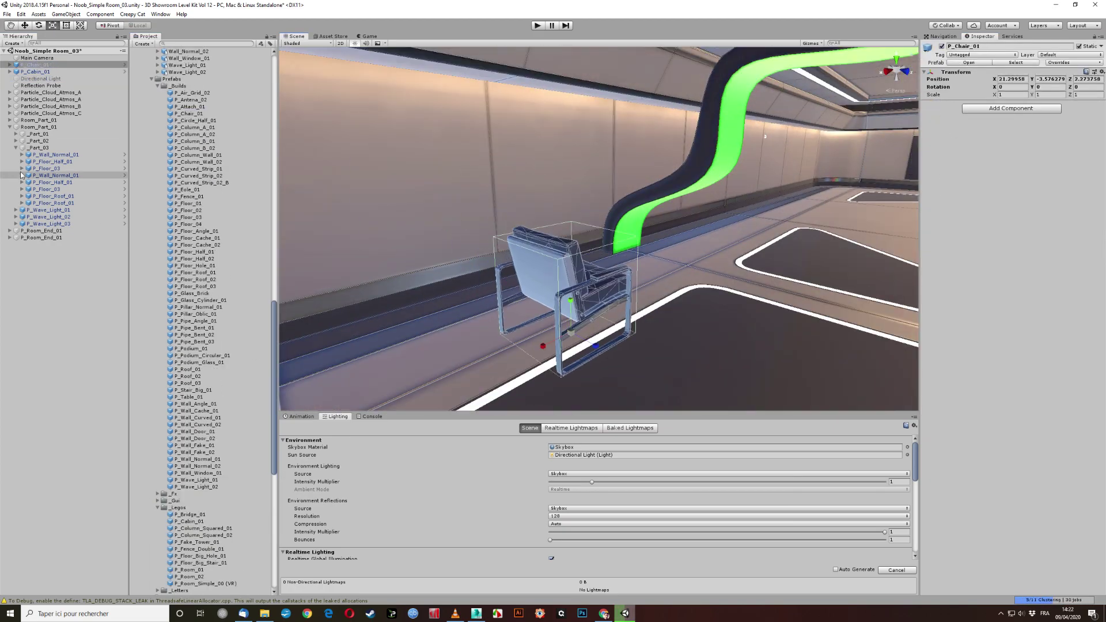
left_click_drag(467, 252, 62, 175)
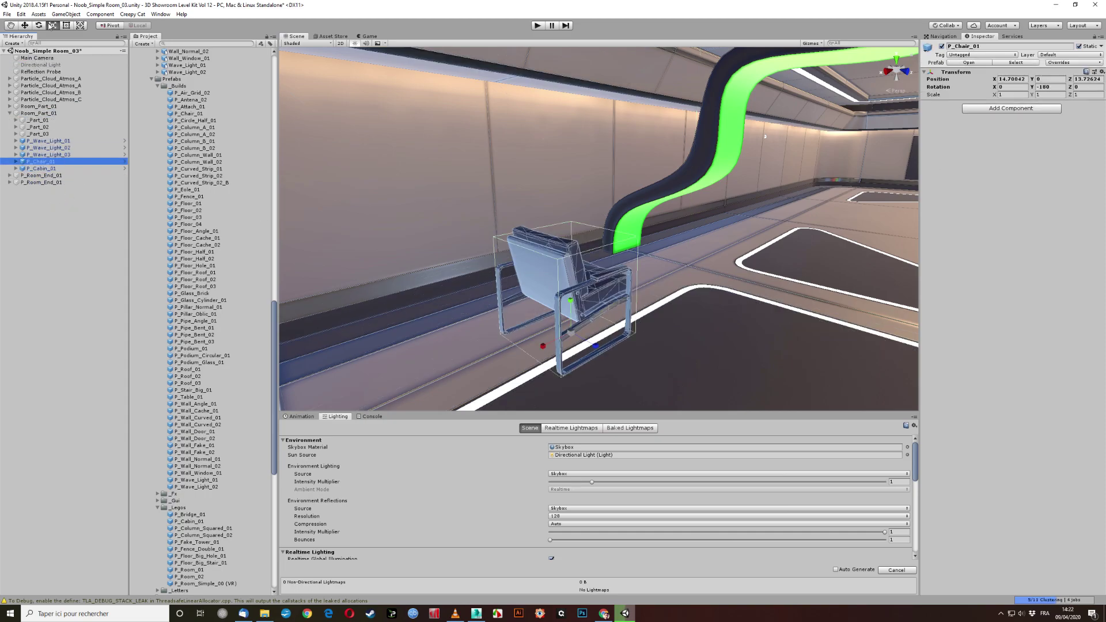
right_click_drag(572, 327, 452, 247)
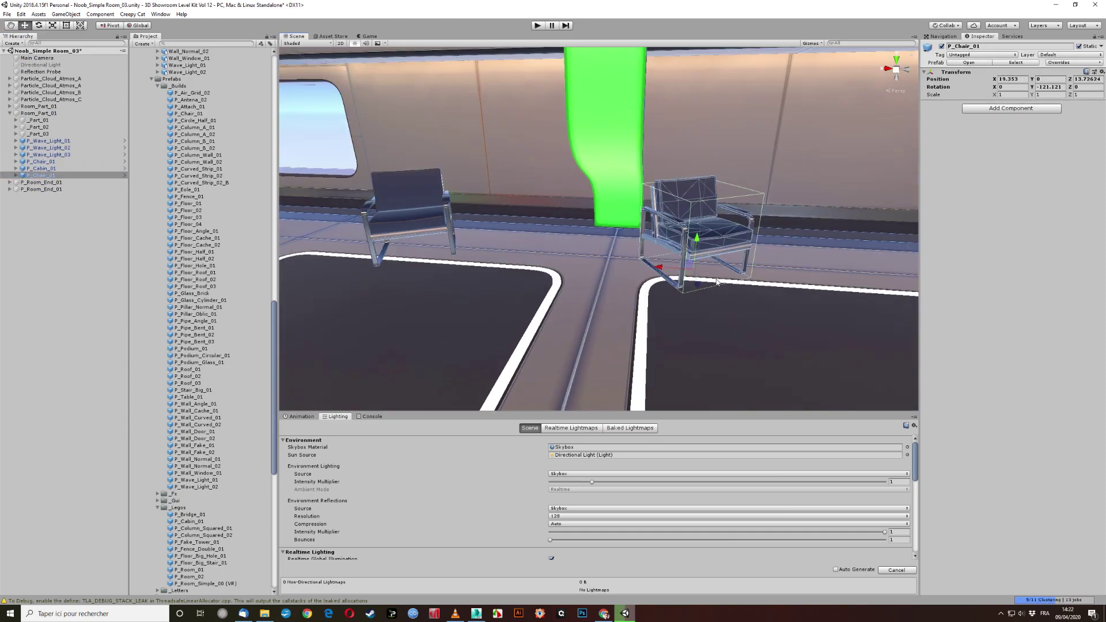
left_click(334, 246)
left_click(38, 25)
left_click(24, 25)
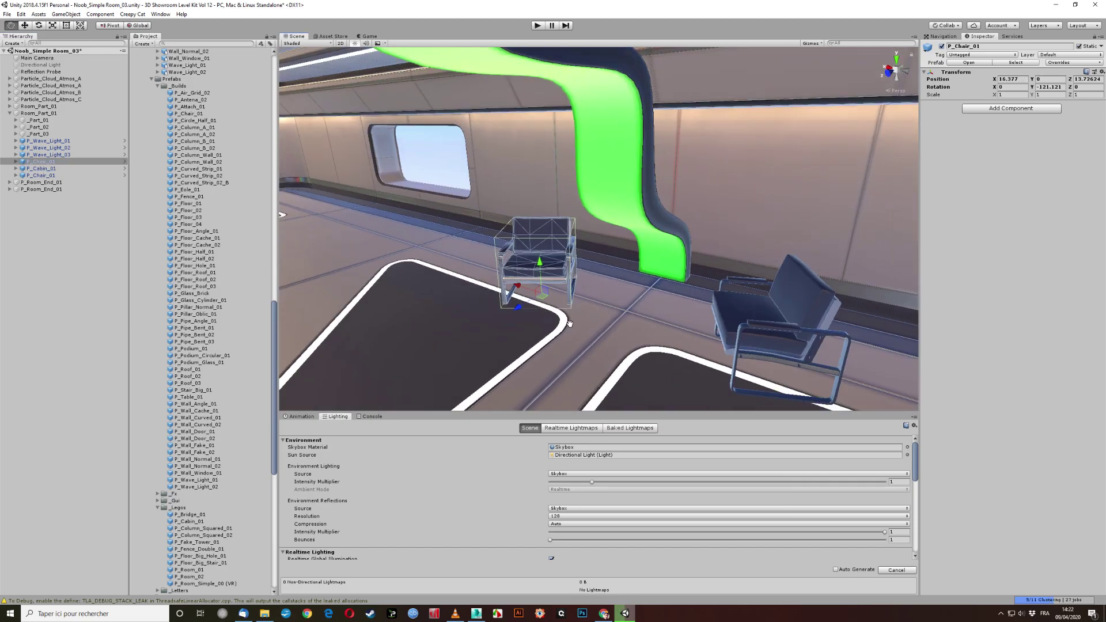
right_click_drag(518, 230, 593, 196)
Step: Add a P_Fence_Double_01 railing and position it in the room
left_click(190, 100)
left_click(198, 202)
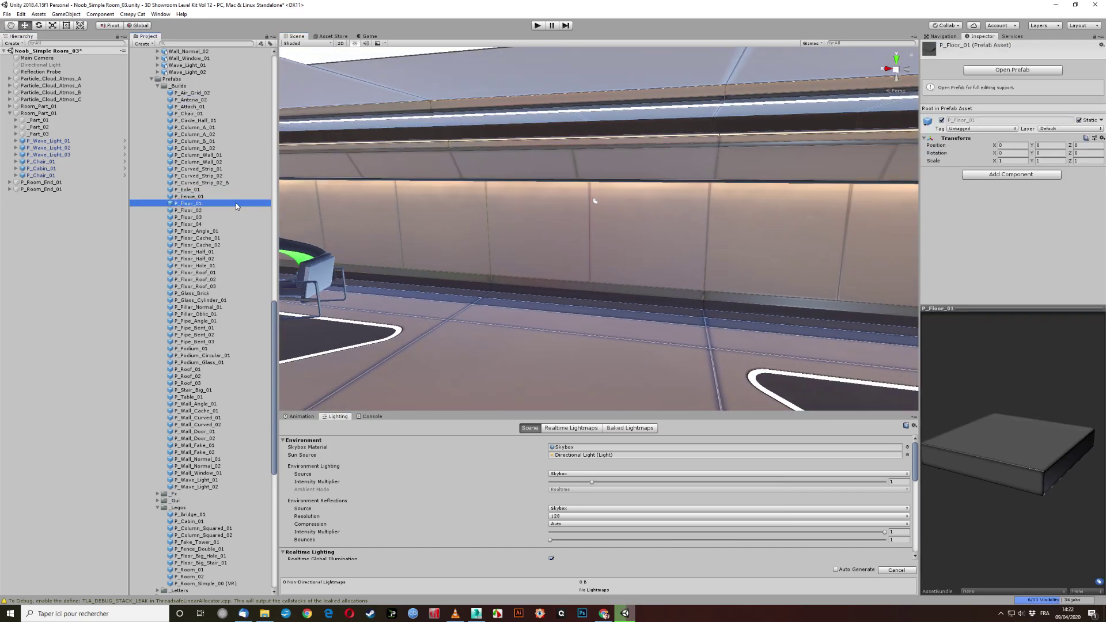
scroll(197, 288, "down", 3)
left_click_drag(199, 471, 578, 323)
mouse_move(578, 323)
right_mouse_down()
mouse_move(557, 323)
mouse_move(550, 266)
mouse_move(518, 271)
right_mouse_up()
Step: Drop the triangular P_Table_01 table between the two chairs
left_click(188, 436)
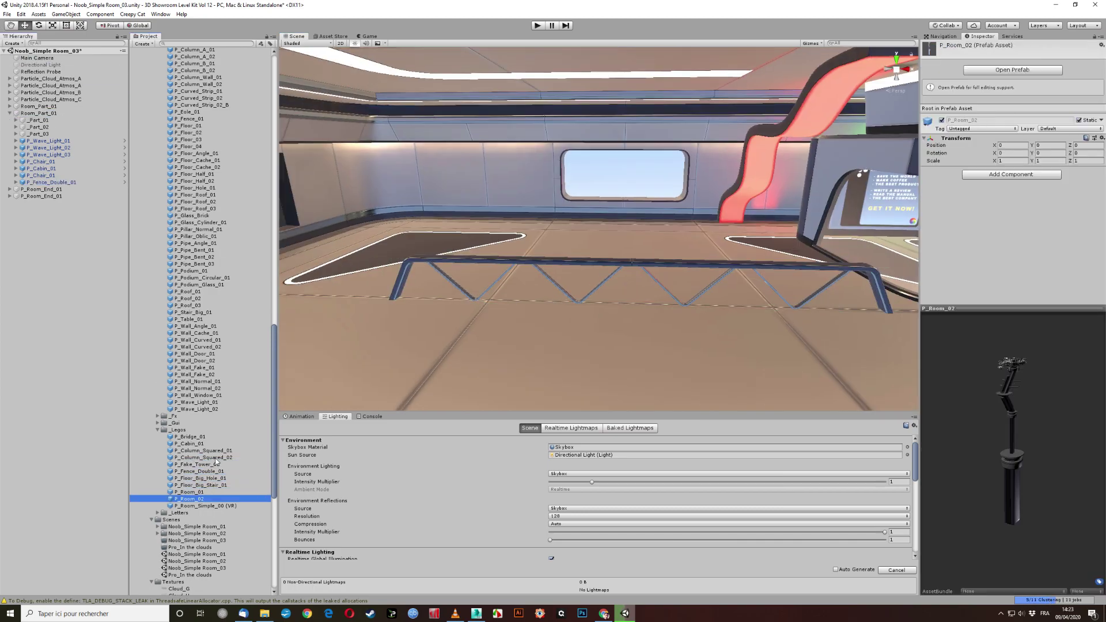
left_click(195, 388)
left_click(194, 374)
middle_click_drag(354, 333, 275, 360)
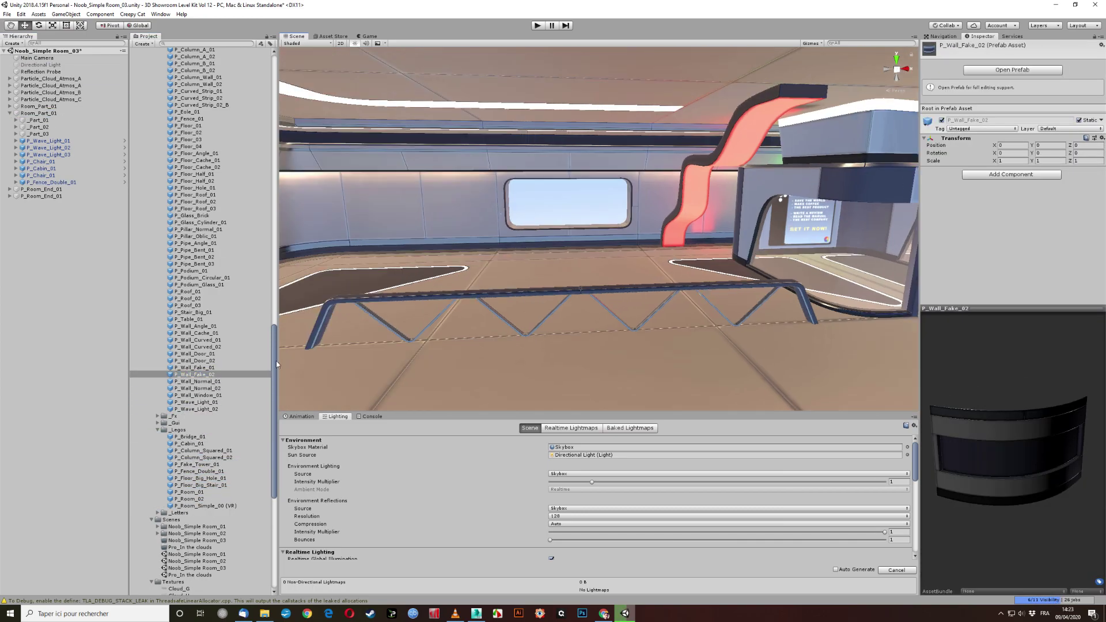
left_click(196, 340)
left_click(188, 319)
left_click_drag(188, 319, 777, 281)
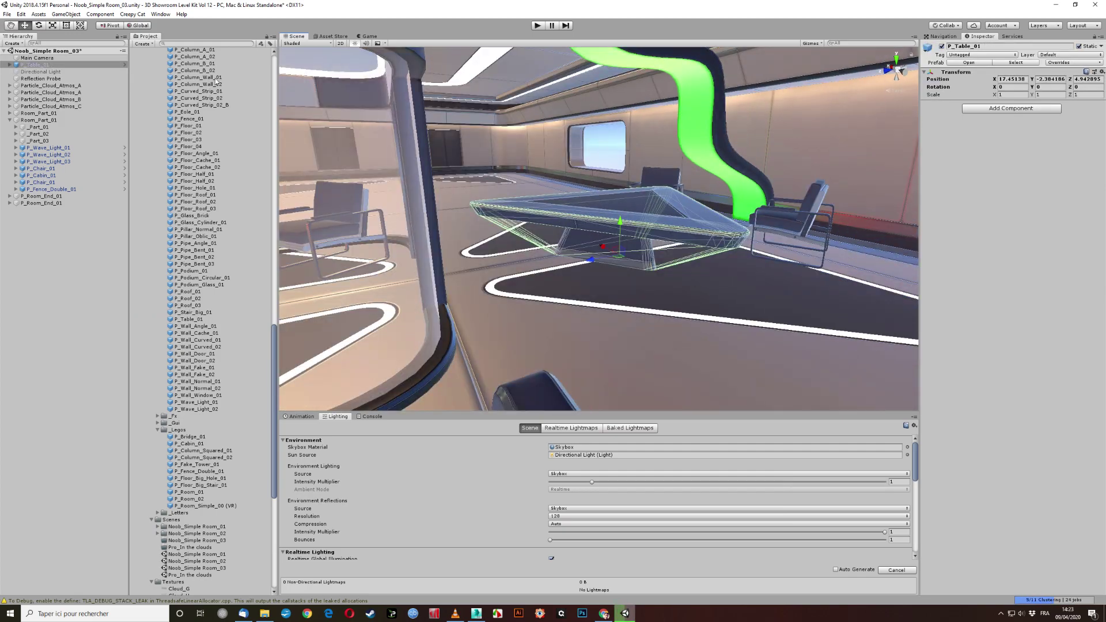
Step: Frame the new table and undo its scaling and the recent chair edits with Ctrl+Z
key("f")
key("r")
key("w")
right_click_drag(520, 275, 469, 259)
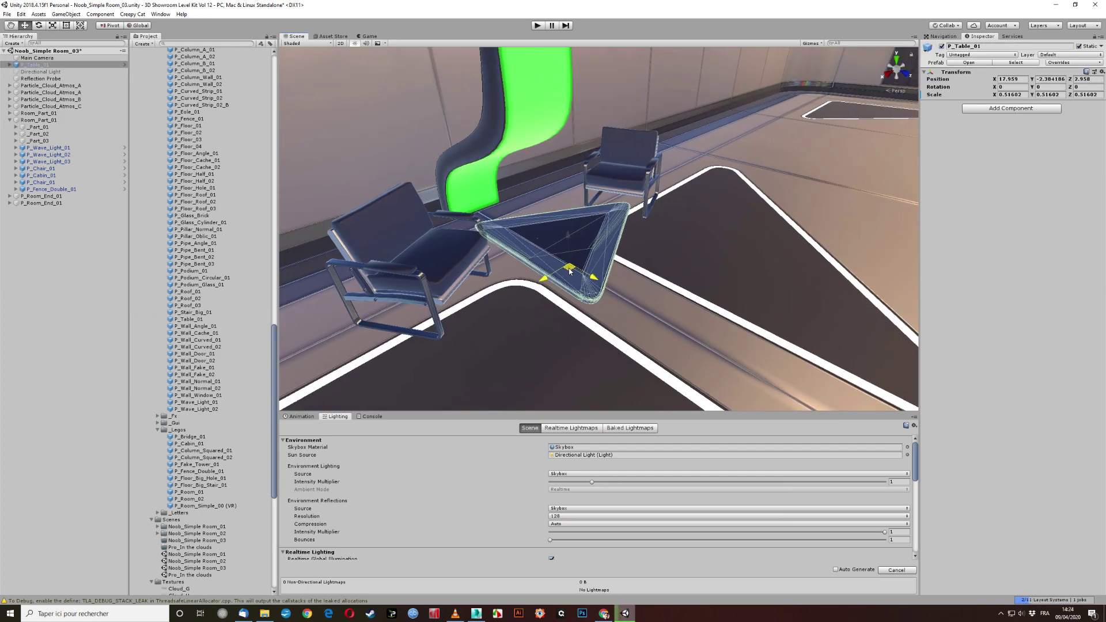
key("ctrl+z")
key("ctrl+z")
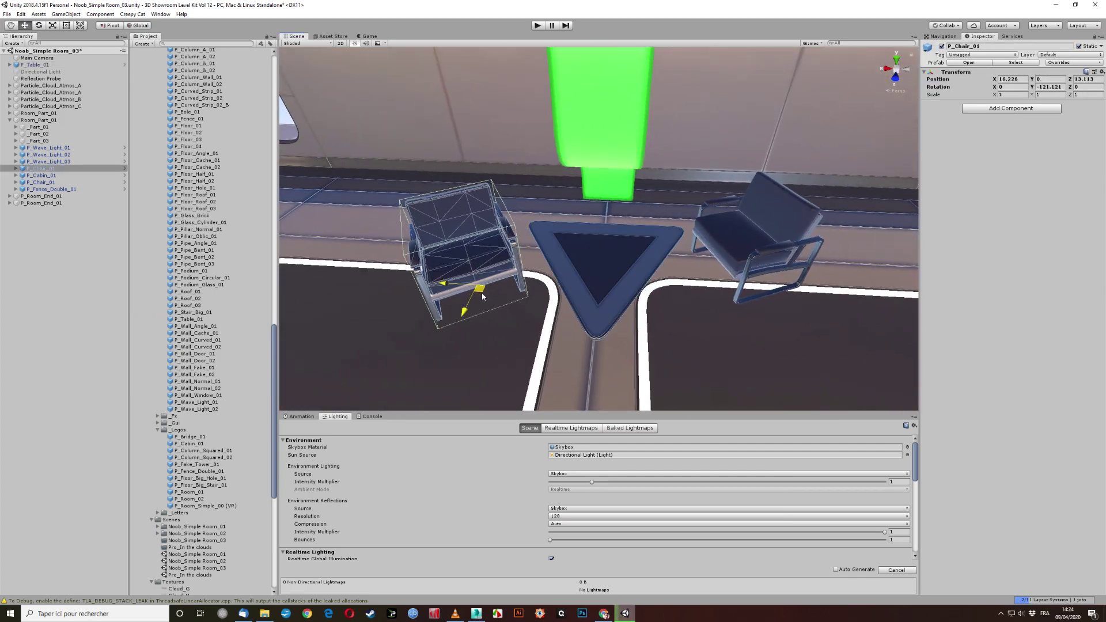
key("ctrl+z")
right_click_drag(732, 327, 633, 288)
left_click(199, 222)
Step: Drop a P_Pillar_Normal_01 into the room, enter its position values and shorten its height
left_click(197, 229)
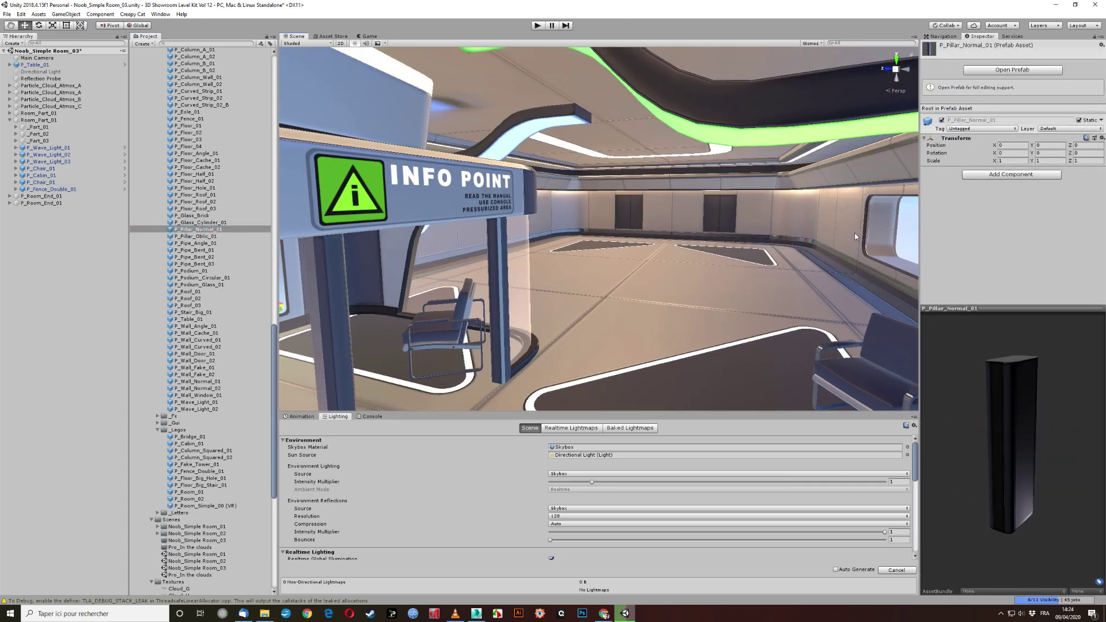
left_click_drag(198, 229, 664, 281)
right_click_drag(664, 281, 633, 231)
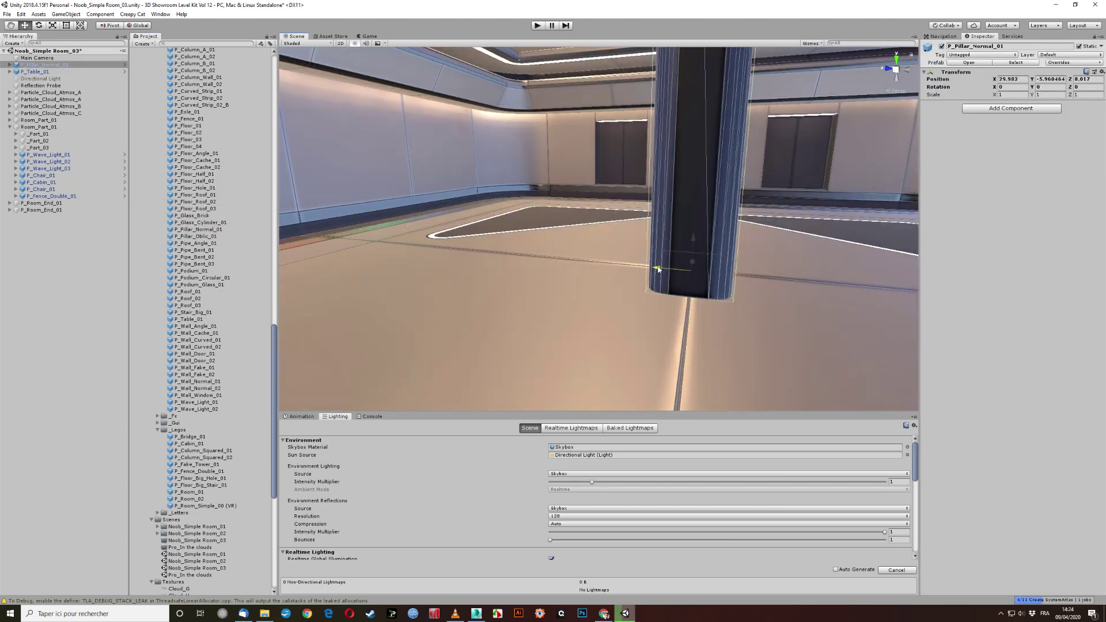
type("30")
key("Tab")
type("0")
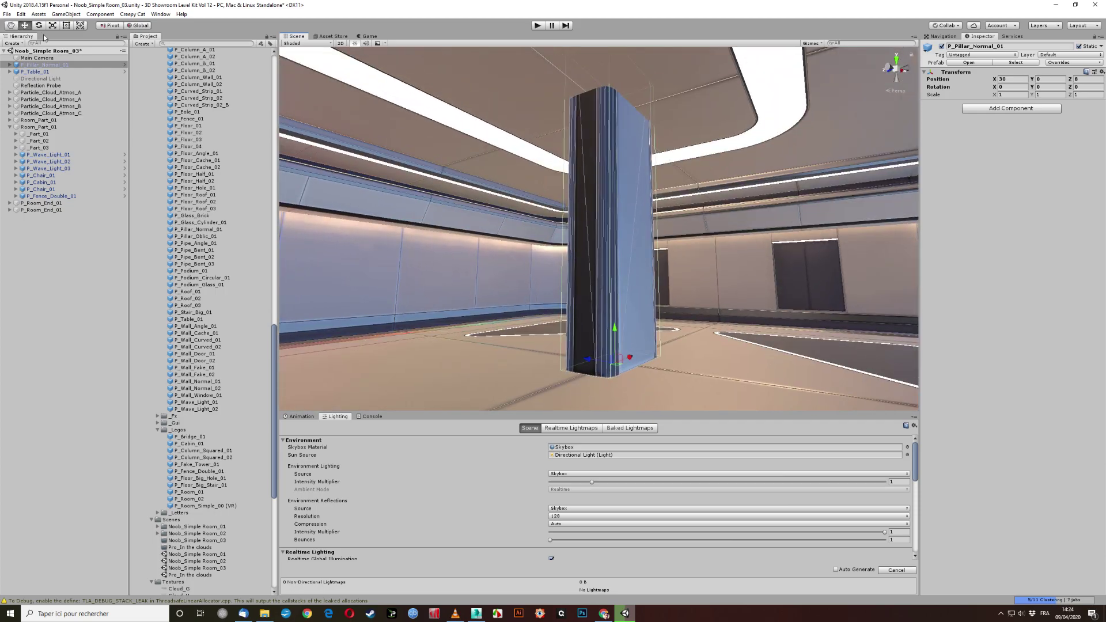
type("fr")
left_click_drag(613, 316, 613, 334)
Step: Parent the pillar to Room_Part_01, slide it along the room and narrow a copy to 0.5 width
left_click_drag(47, 64, 49, 190)
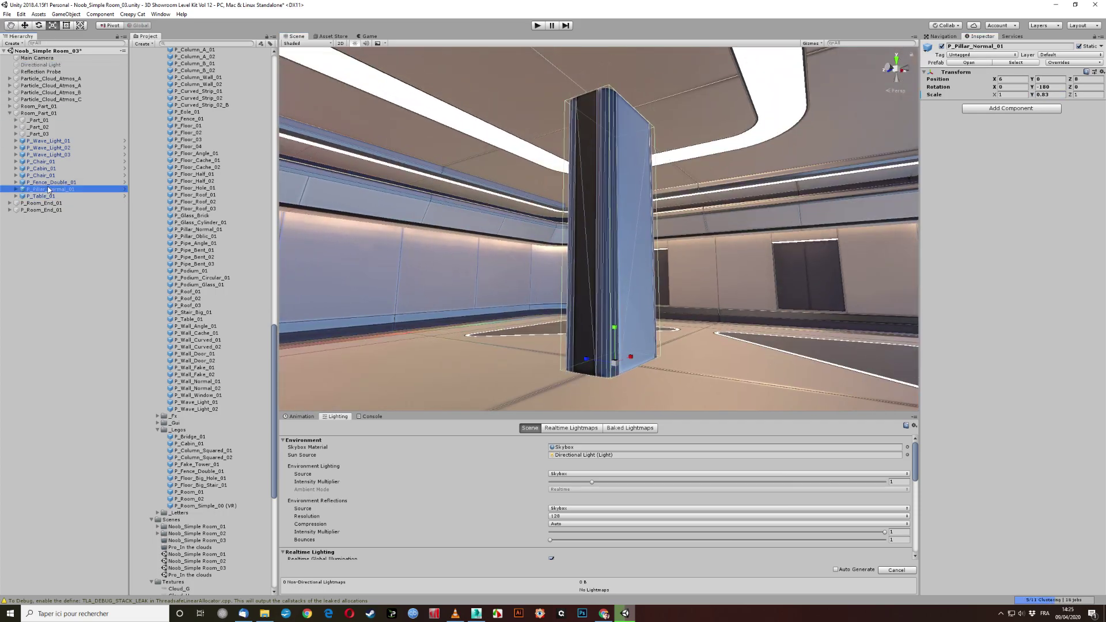
left_click_drag(626, 328, 558, 313)
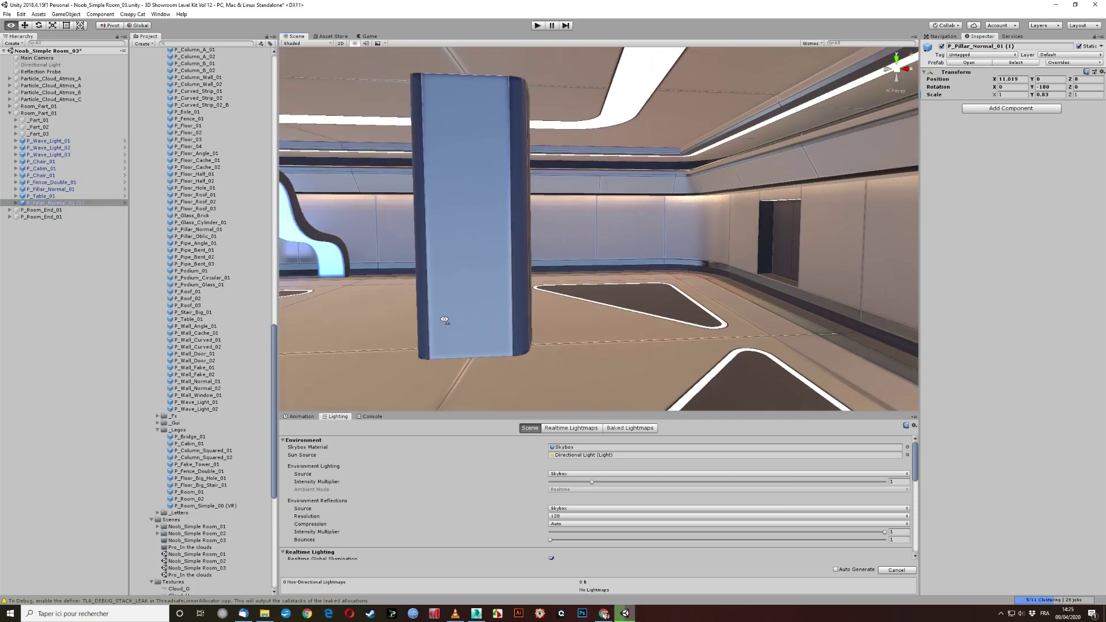
middle_click_drag(558, 312, 778, 291)
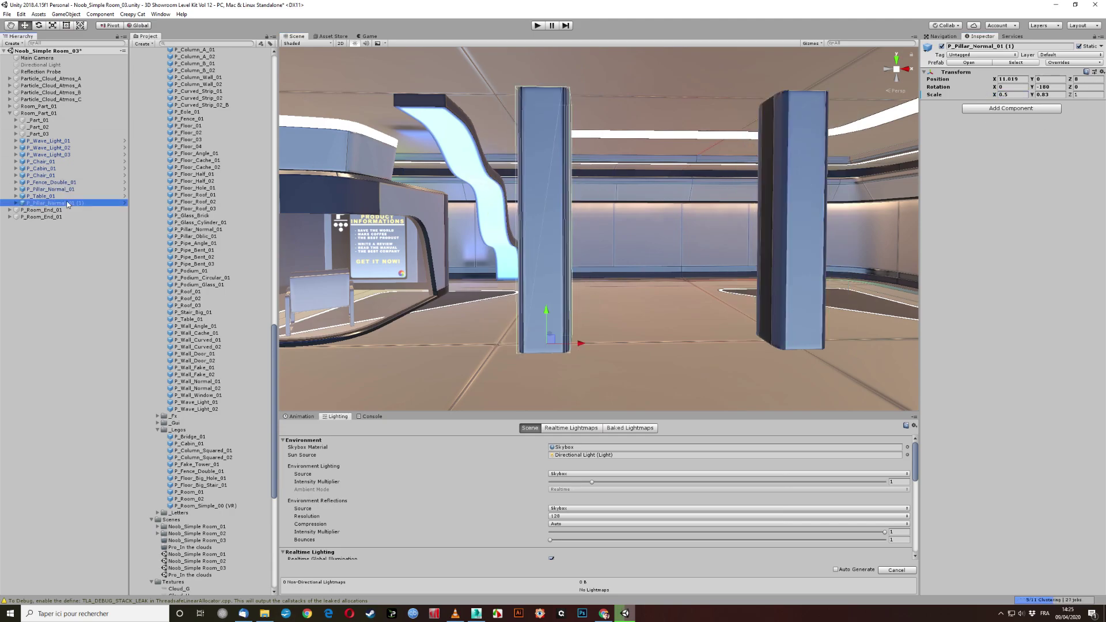
left_click_drag(49, 203, 84, 196)
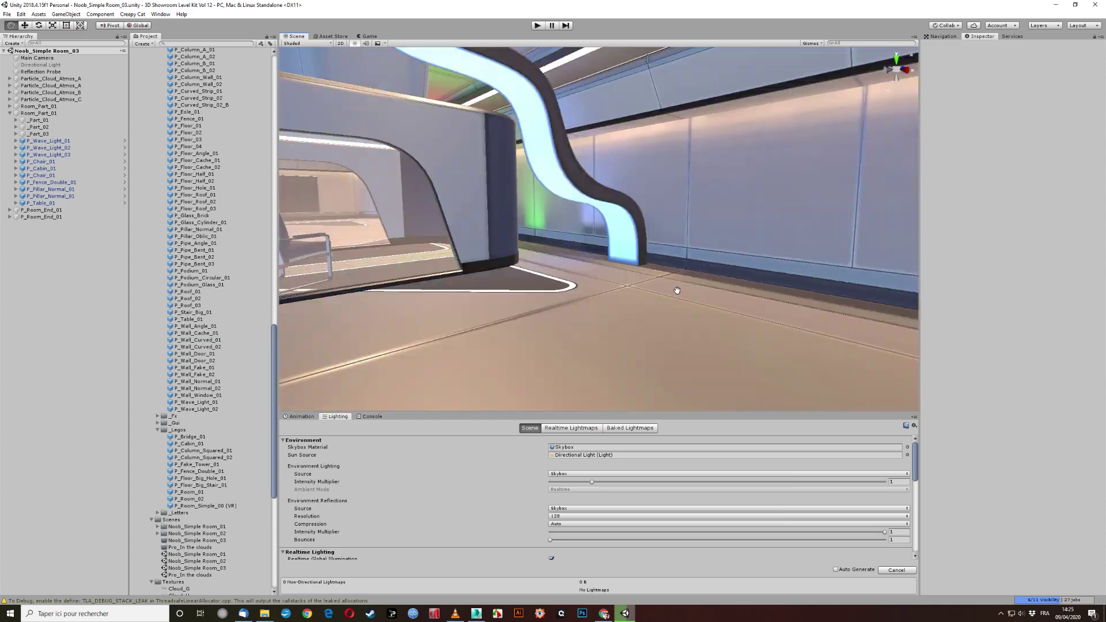
left_click(199, 284)
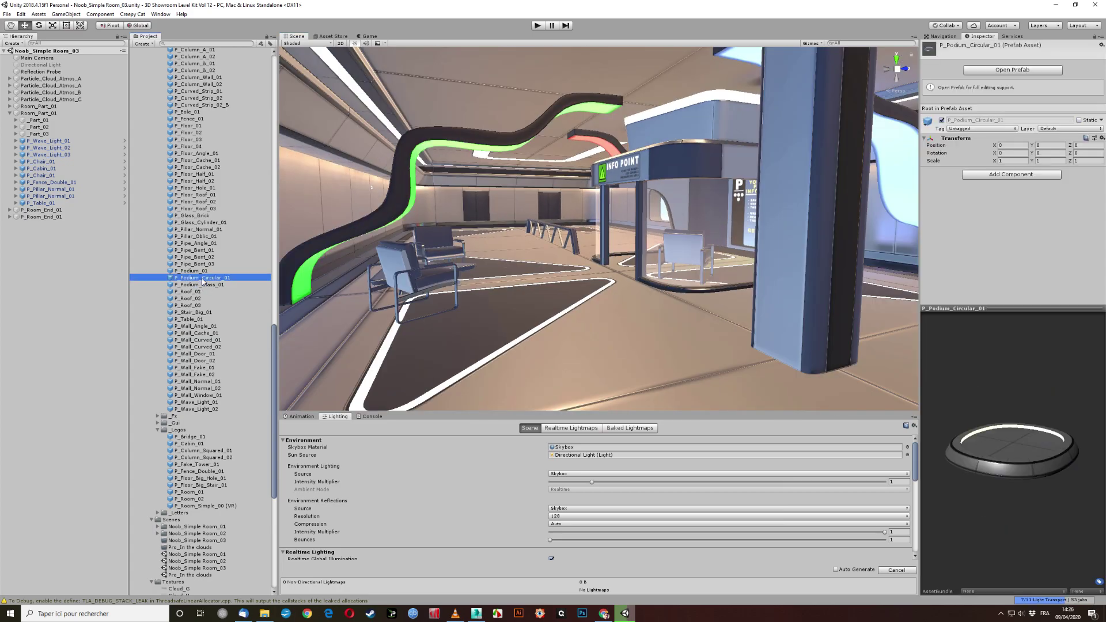
key("Up")
key("Up")
key("Up")
mouse_move(461, 253)
left_mouse_down("alt")
mouse_move(534, 189)
mouse_move(518, 190)
left_mouse_up("alt")
left_click(203, 261)
key("Up")
key("Up")
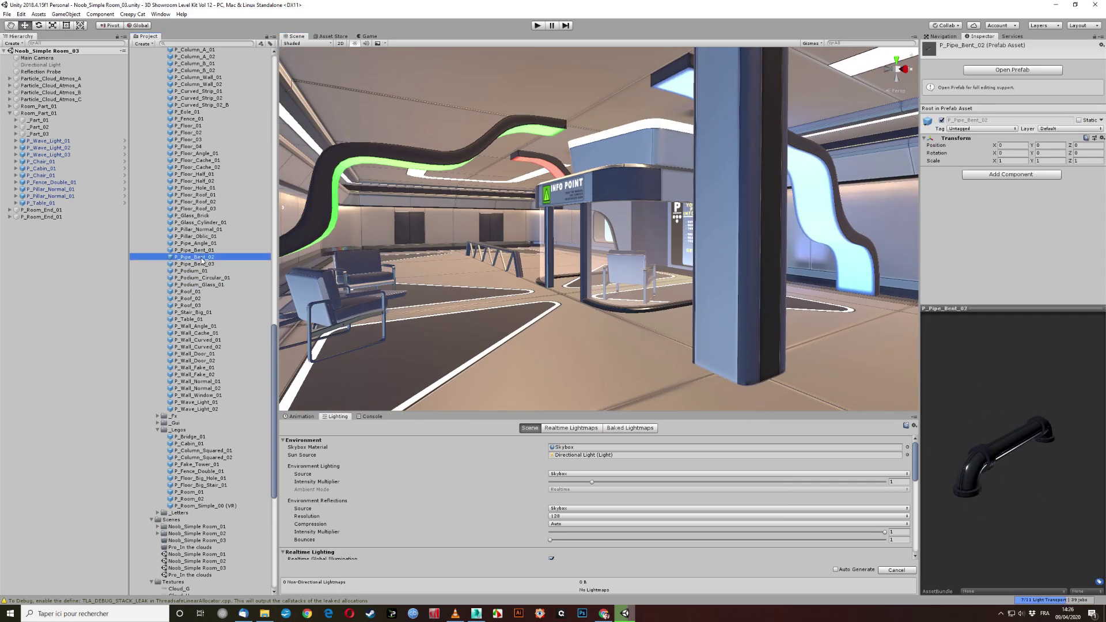
key("Up")
key("Up")
key("Up")
key("Up")
key("Up")
key("Up")
key("Down")
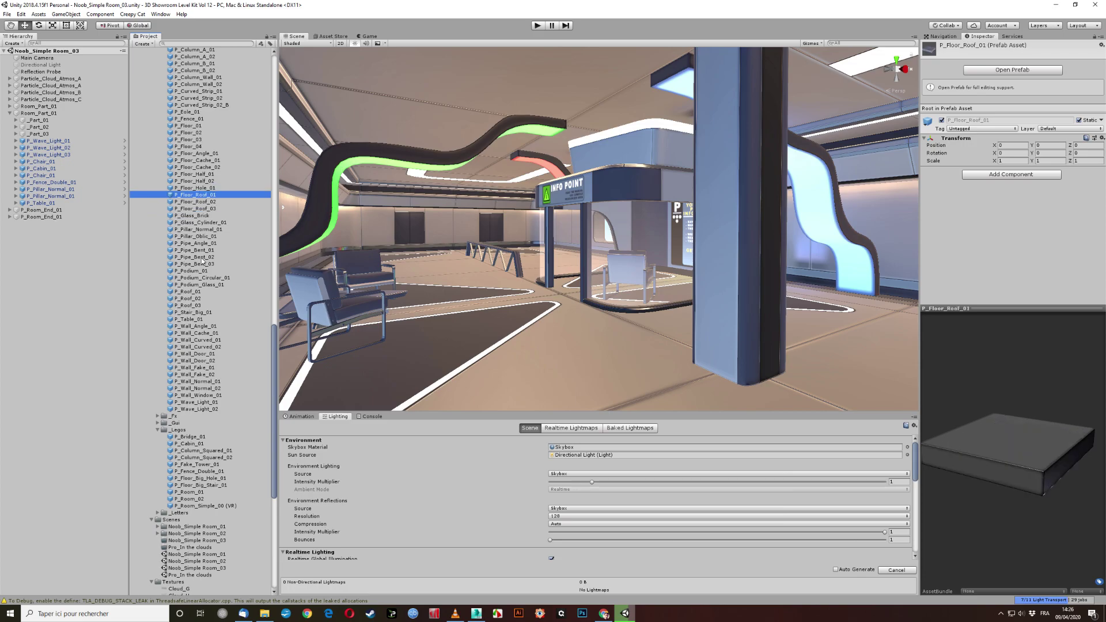
key("Up")
key("Up")
key("Up")
key("Up")
key("Up")
key("Up")
key("Up")
key("Up")
key("Up")
key("Up")
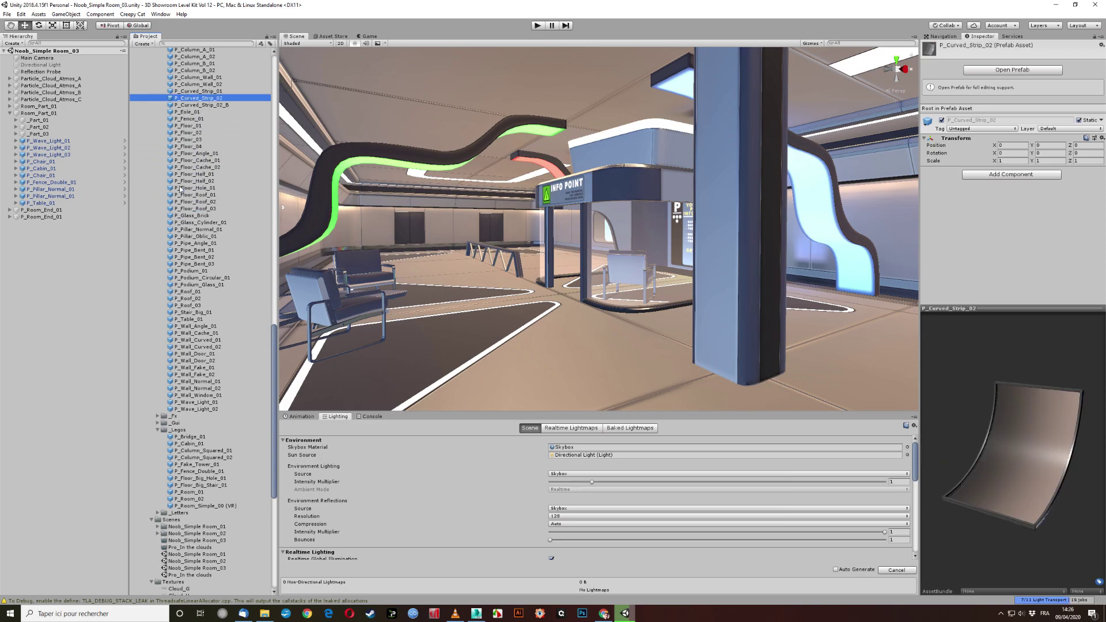
key("Up")
key("Up")
key("Up")
key("Up")
key("Up")
key("Up")
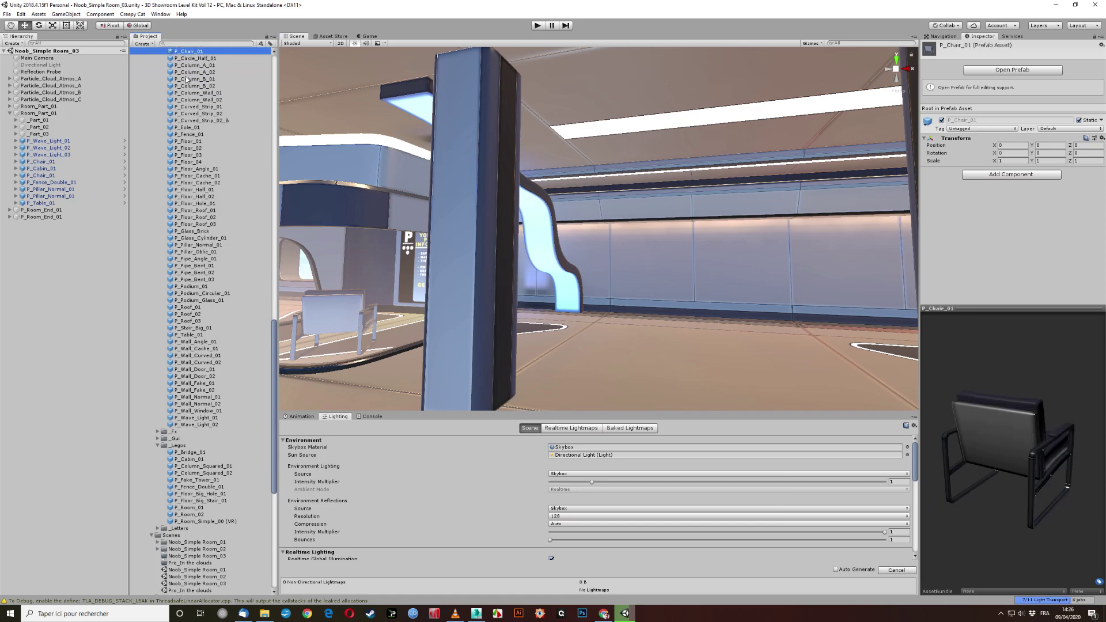
key("Up")
key("Up")
key("Up")
left_click_drag(365, 66, 668, 262, "alt")
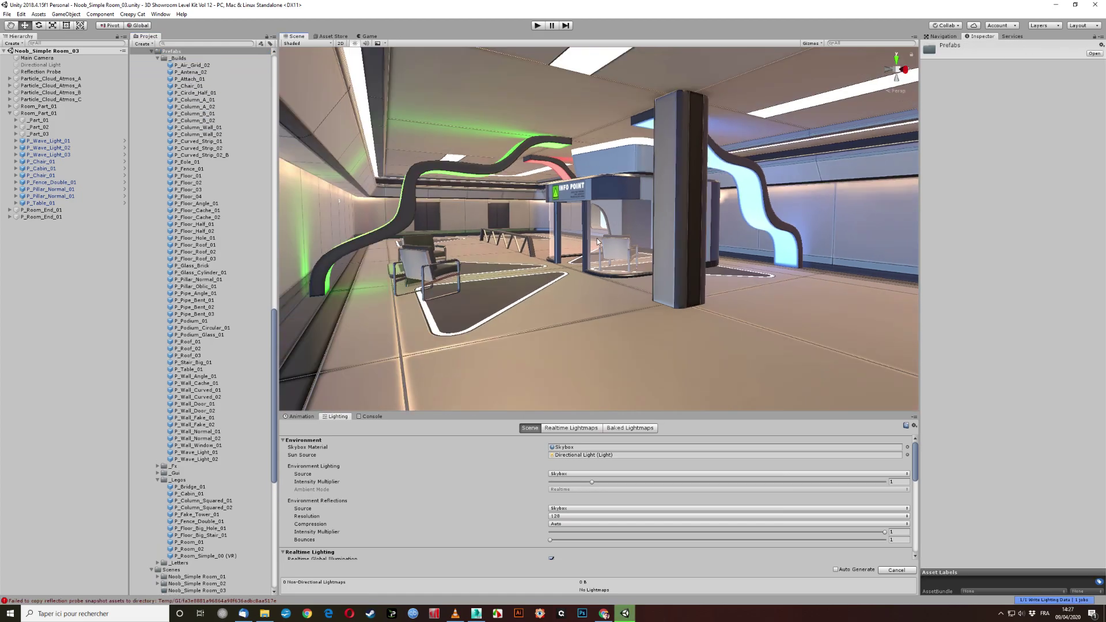
Step: Switch the Environment Lighting source to Color for flat ambient light
left_click(574, 473)
left_click(568, 502)
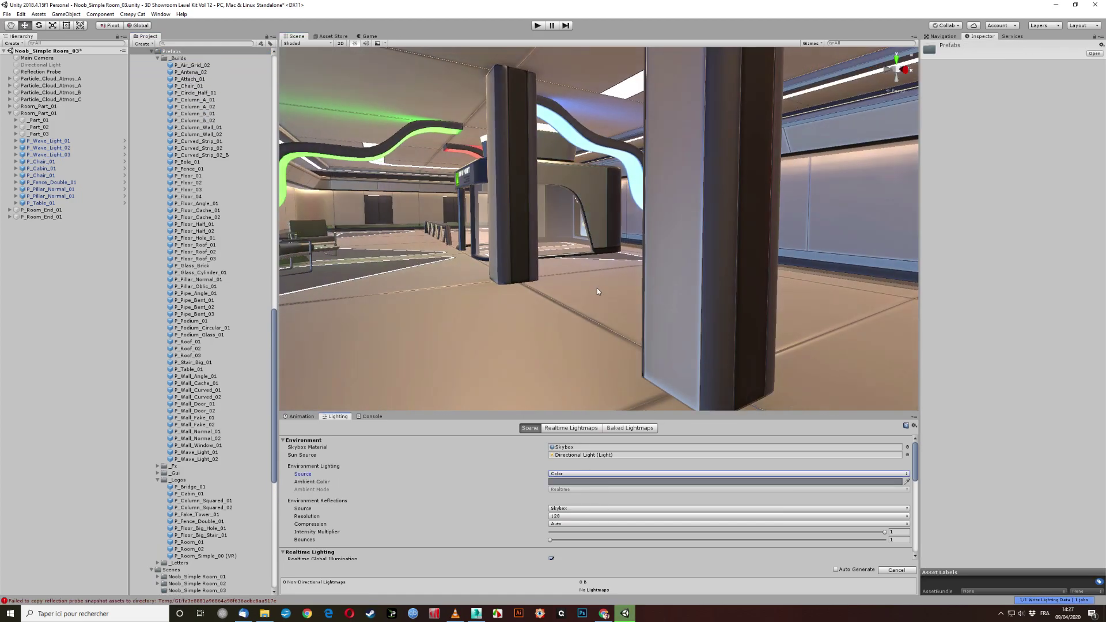
left_click_drag(597, 288, 755, 311)
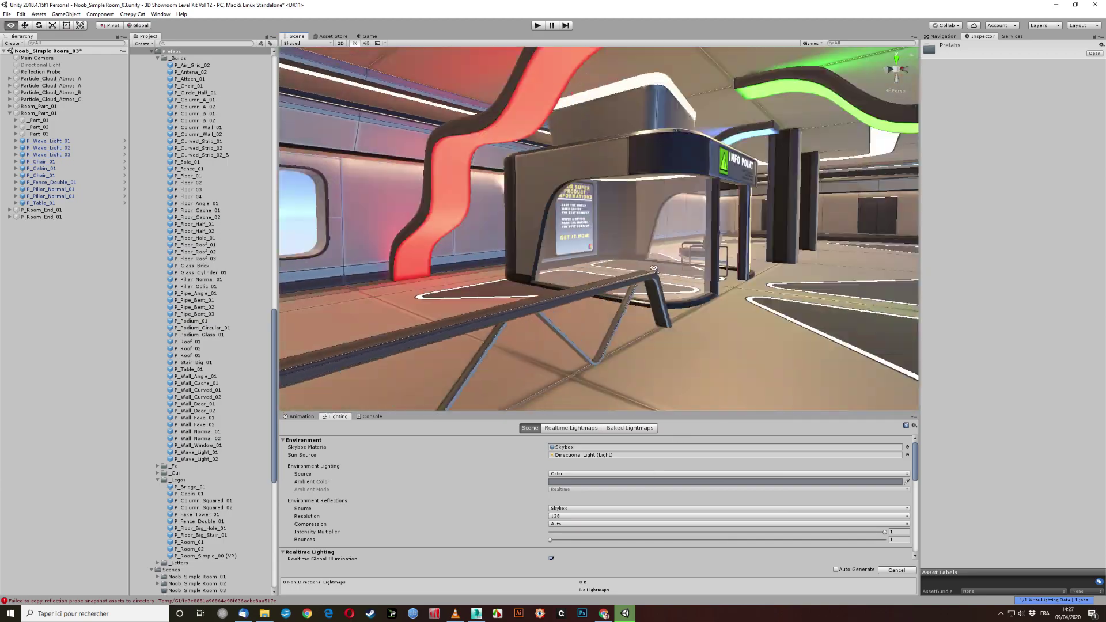
Step: Add a Post Process Layer to Main Camera on the PostProcessing layer with FXAA
left_click(36, 57)
left_click(1011, 433)
left_click(1010, 527)
left_click(1006, 520)
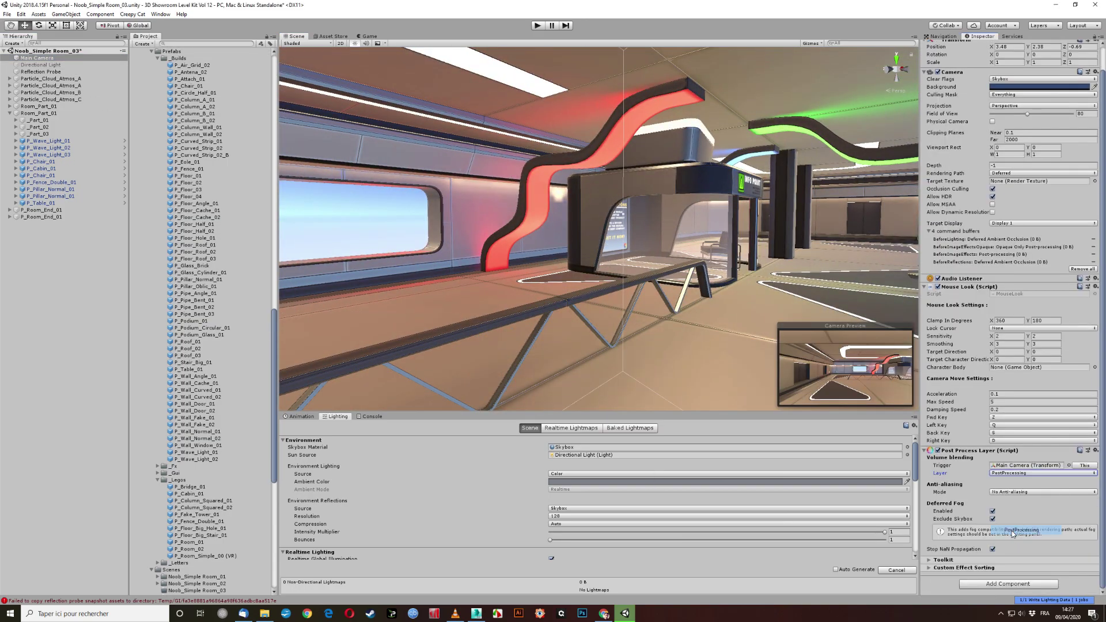
left_click(1066, 55)
left_click(1042, 516)
left_click(1031, 532)
scroll(1013, 403, "down", 5)
Step: Add a global Post Process Volume using the camera post-processing profile
left_click(1007, 500)
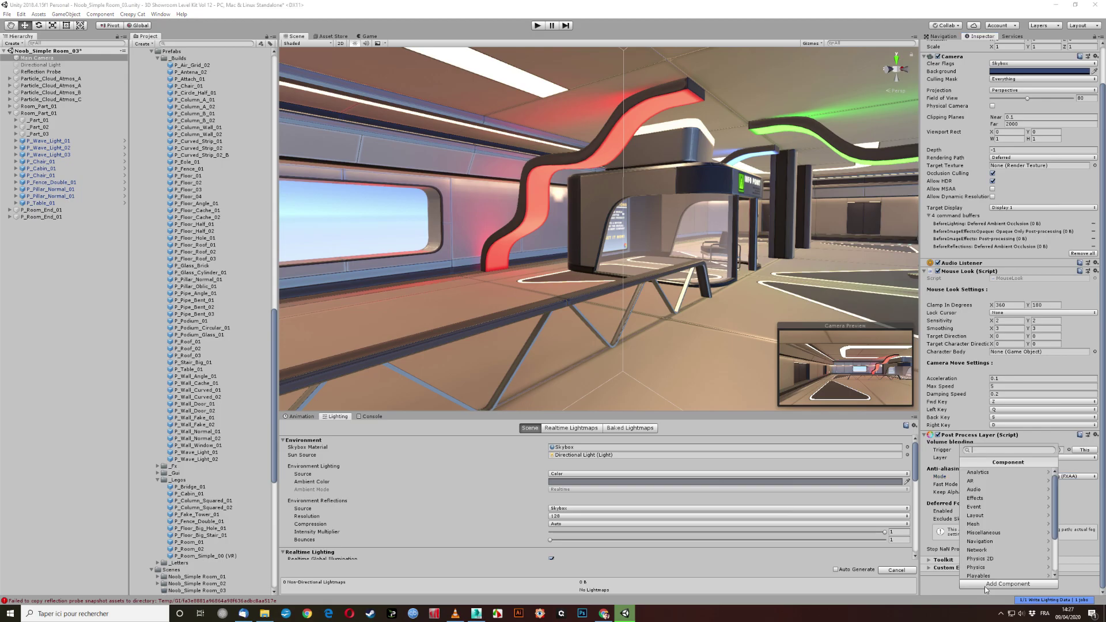
left_click(1015, 544)
left_click(1068, 538)
double_click(132, 102)
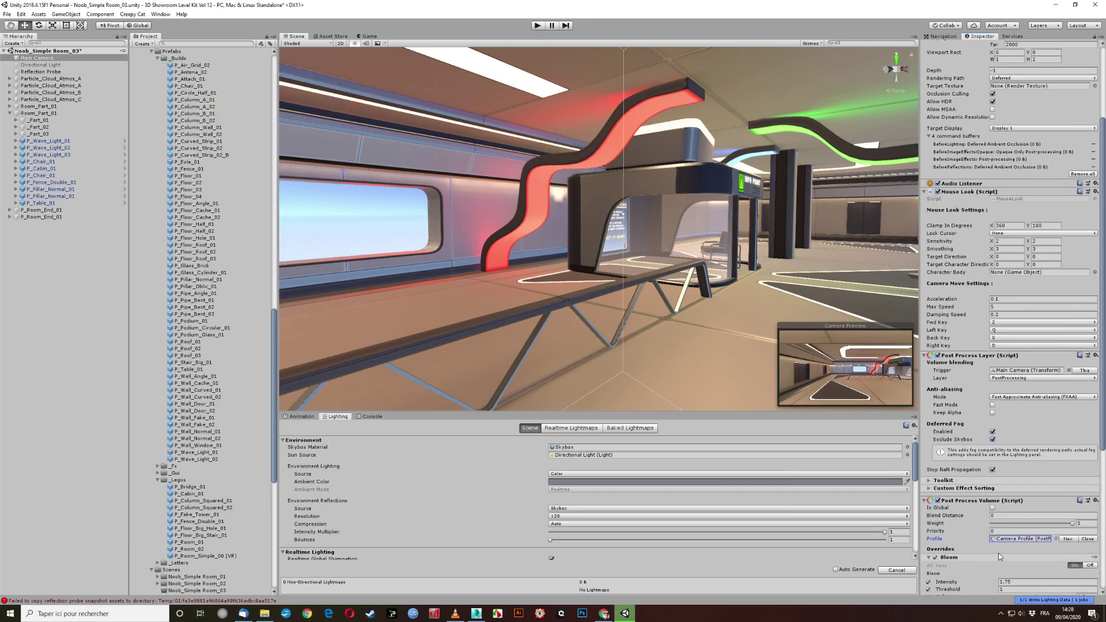
left_click(992, 508)
scroll(1008, 403, "down", 5)
mouse_move(610, 230)
right_mouse_down()
mouse_move(584, 240)
mouse_move(565, 205)
right_mouse_up()
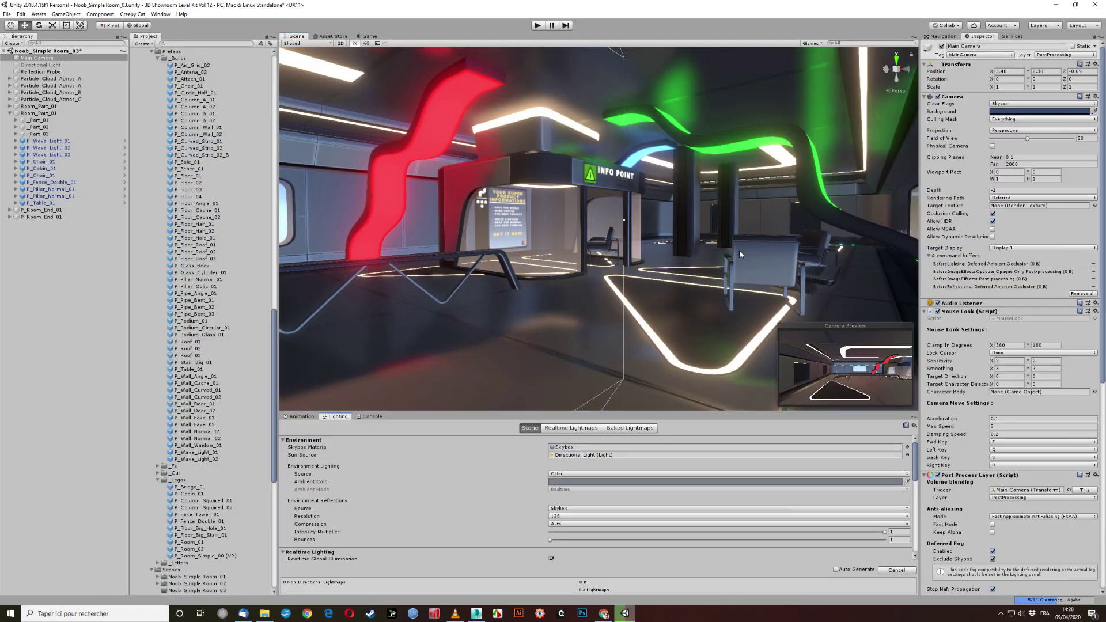
Step: Clean the GI cache under Preferences, then Generate Lighting from the Lighting window
right_click_drag(740, 254, 614, 229)
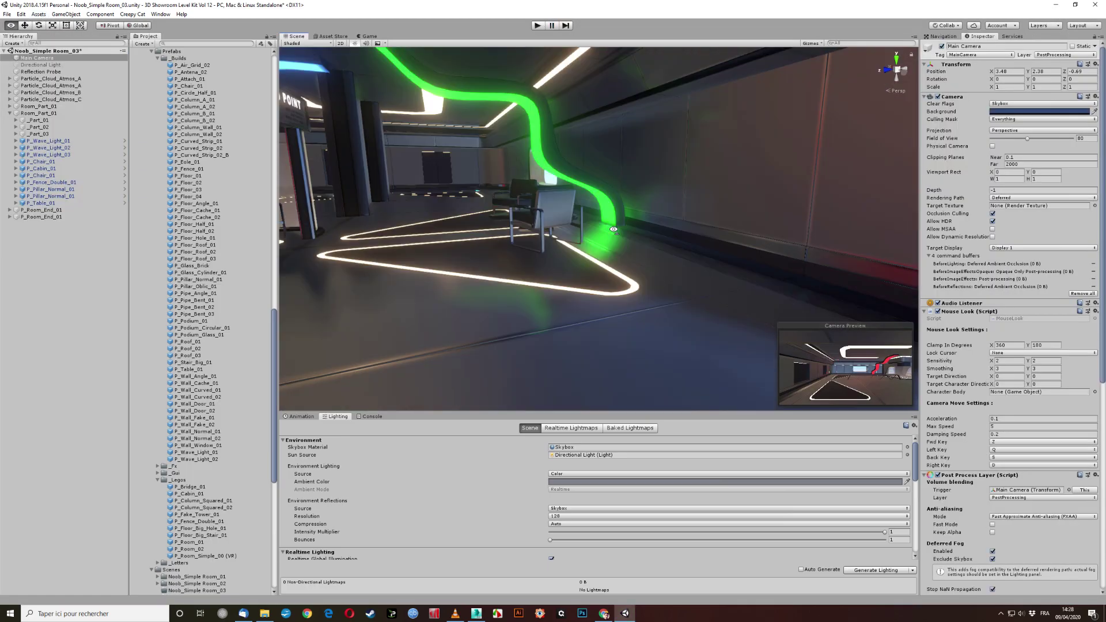
left_click(21, 14)
left_click(40, 212)
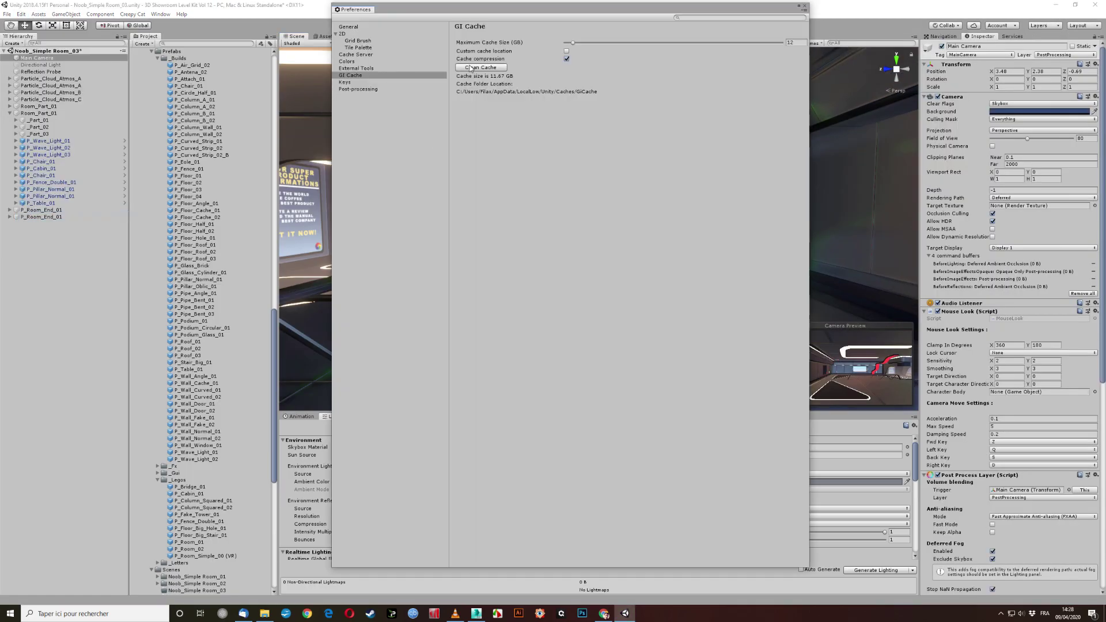
left_click(480, 67)
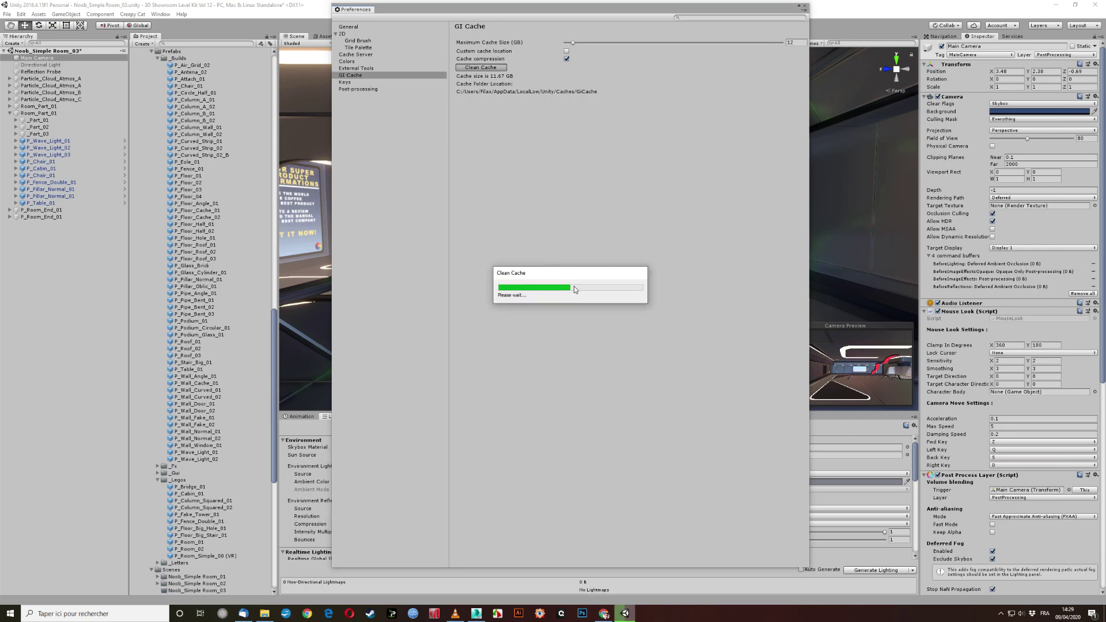
left_click(879, 570)
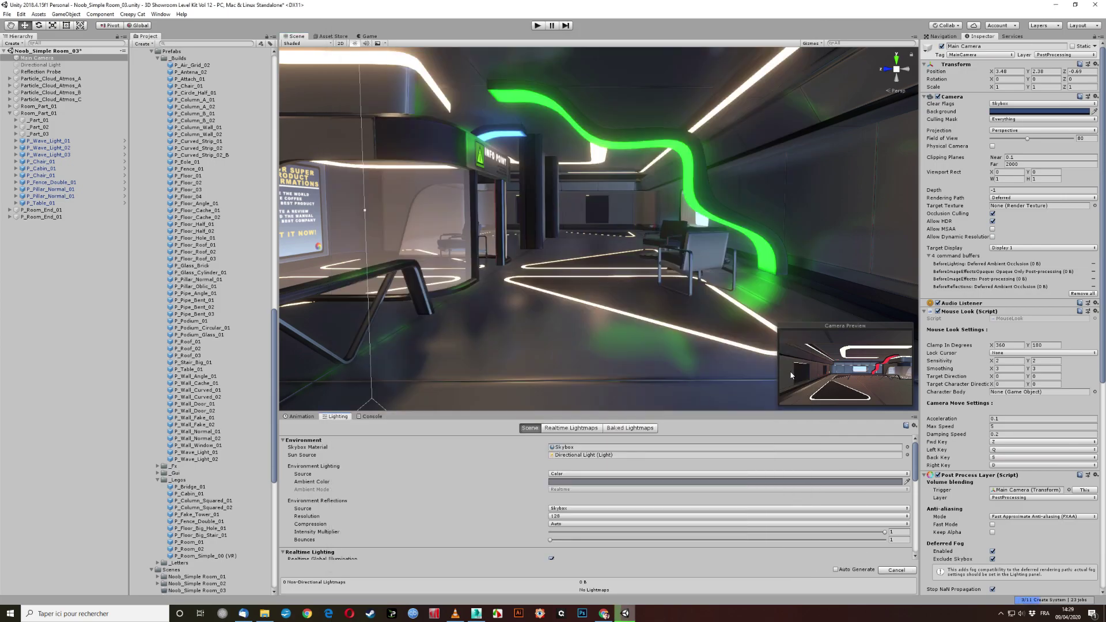
Step: Tick Exclude Skybox under Main Camera's Deferred Fog and save the scene with Ctrl+S
middle_click_drag(791, 375, 667, 343)
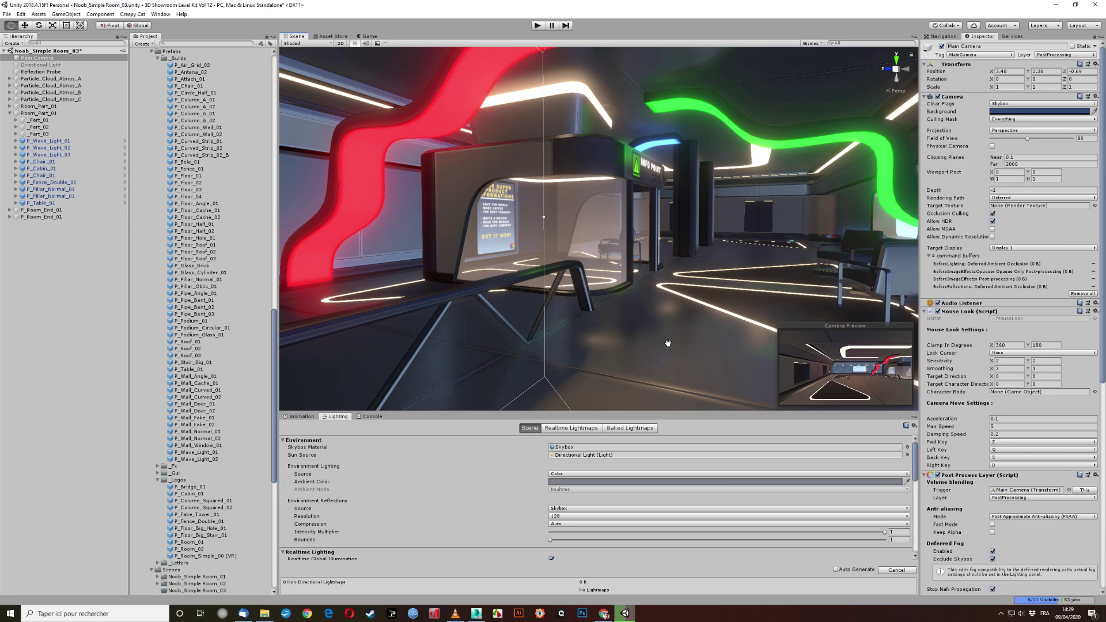
right_click_drag(667, 343, 452, 215)
key("ctrl+z")
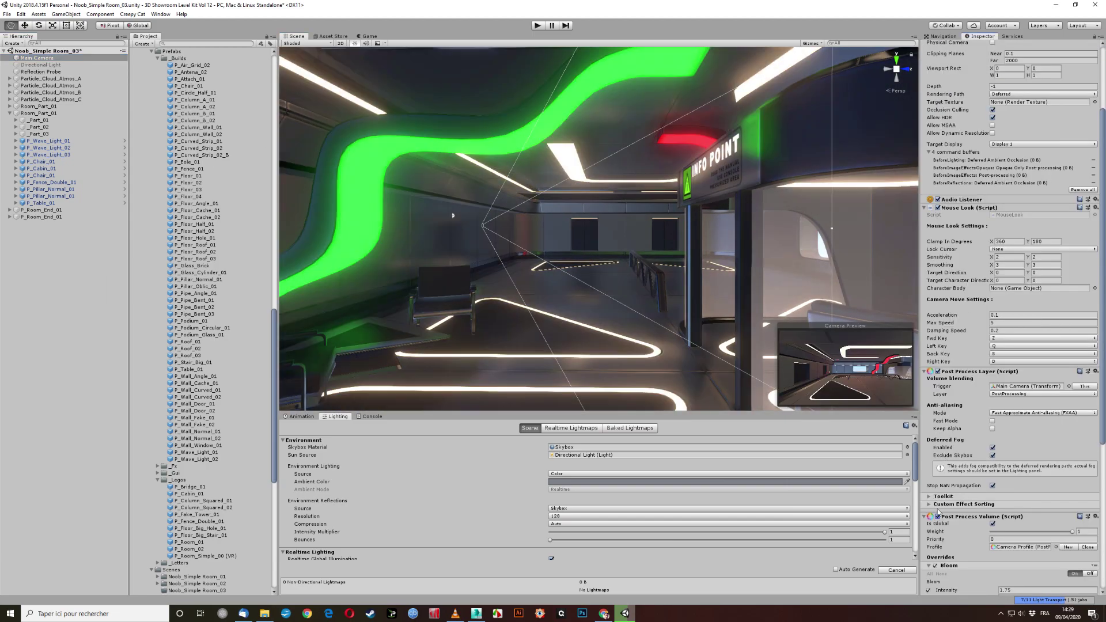
left_click(992, 456)
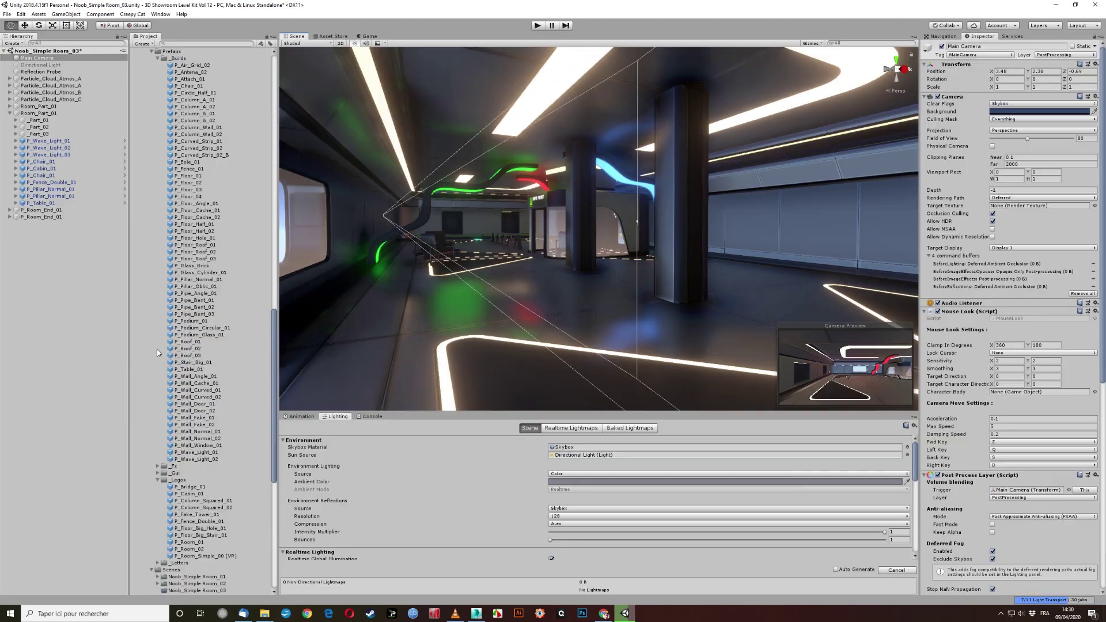
left_click(17, 50)
key("ctrl+s")
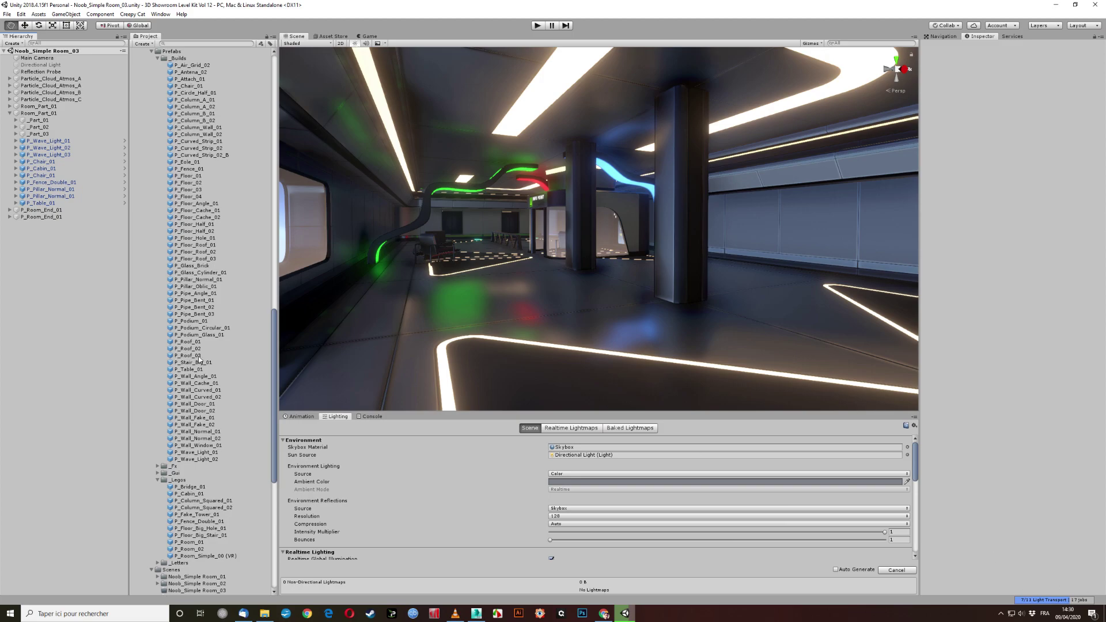
Step: Place a P_Display_Pilar_01 from _Gui and enter position values 0, 37 and 5
right_click_drag(315, 348, 444, 345)
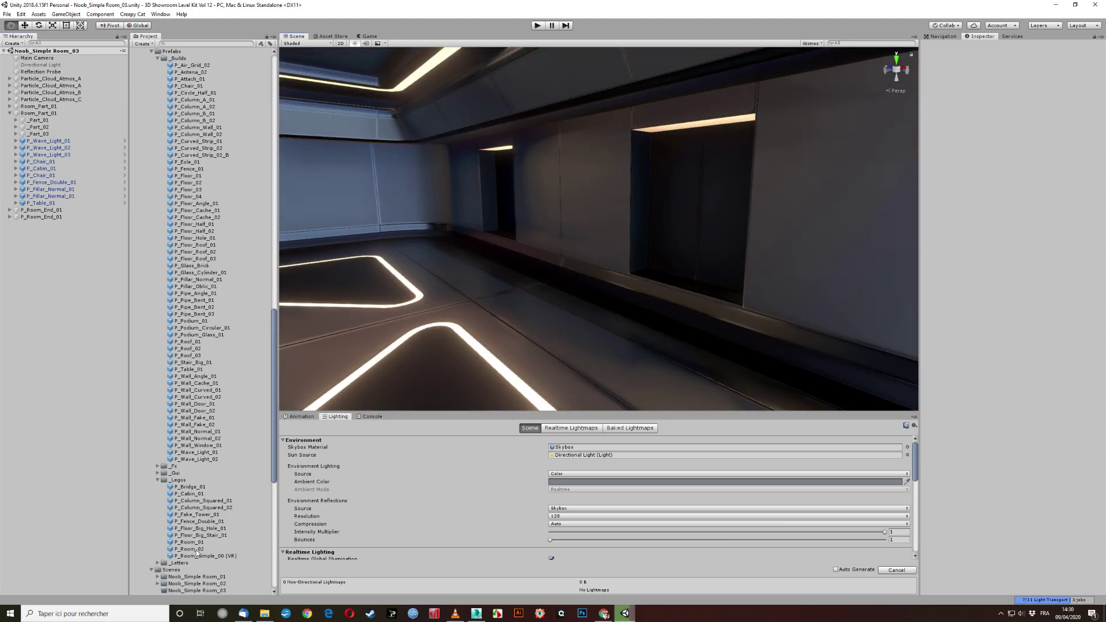
scroll(175, 325, "down", 5)
left_click(157, 369)
left_click_drag(198, 383, 532, 369)
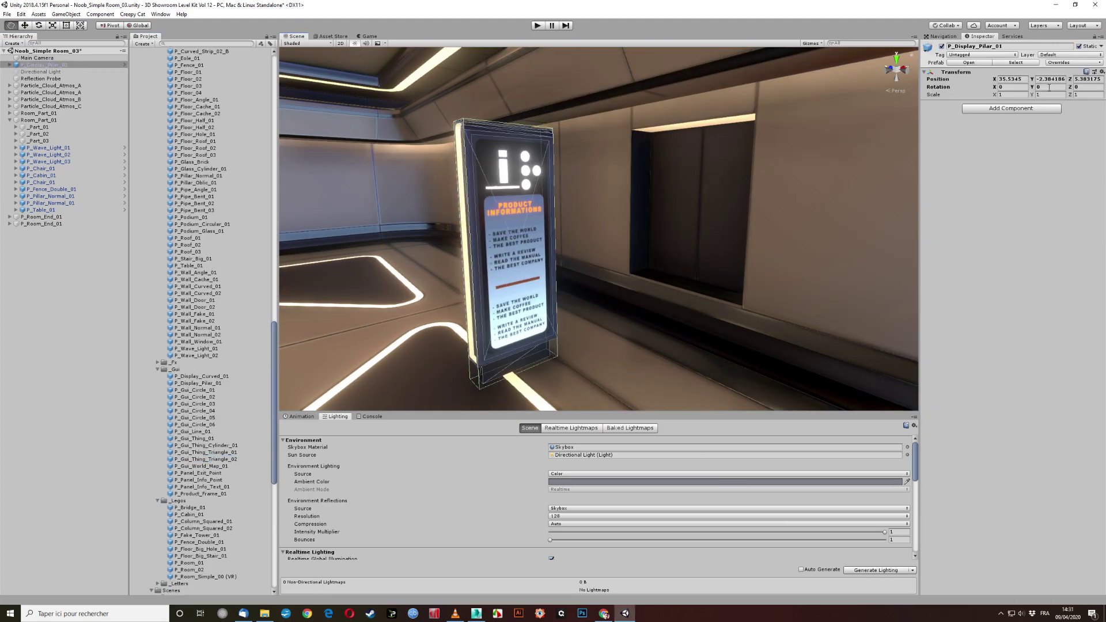
left_click(1049, 79)
type("0")
key("shift+Tab")
type("37")
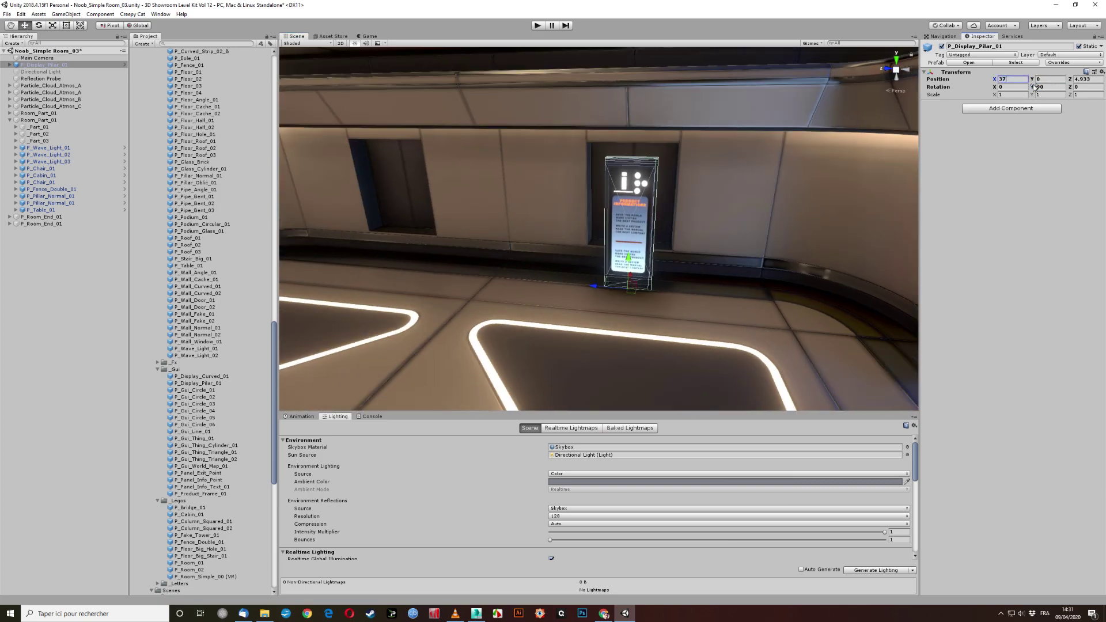
key("Tab")
key("Tab")
type("5")
Step: Parent the display pillar to Room_Part_01 and duplicate it beside the first
left_click_drag(41, 65, 52, 210)
right_click(58, 209)
left_click(86, 245)
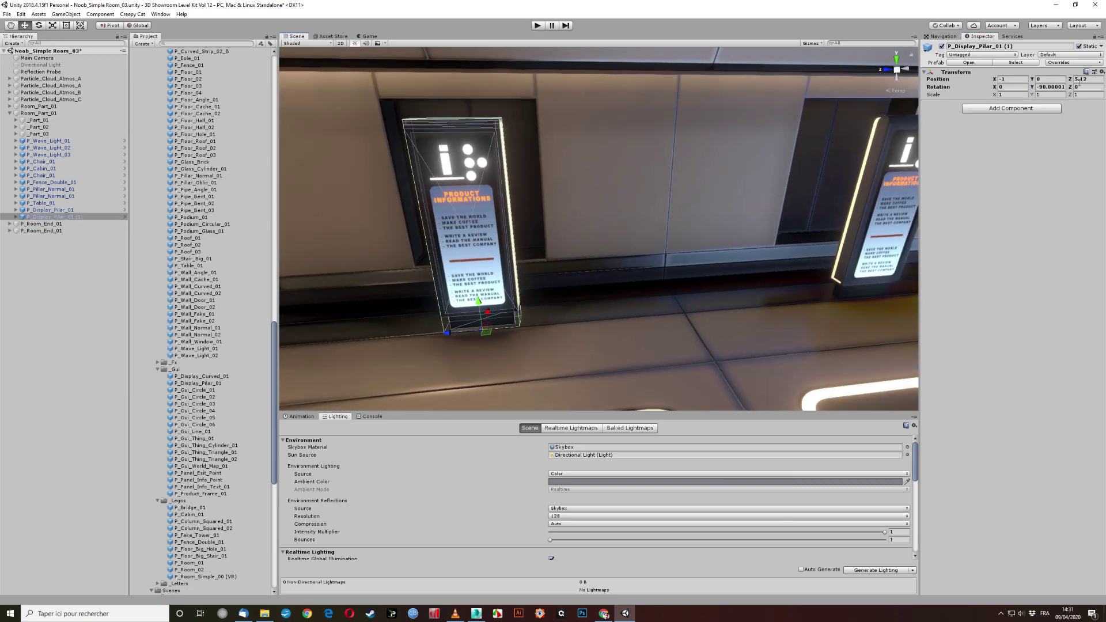
key("Return")
key("f")
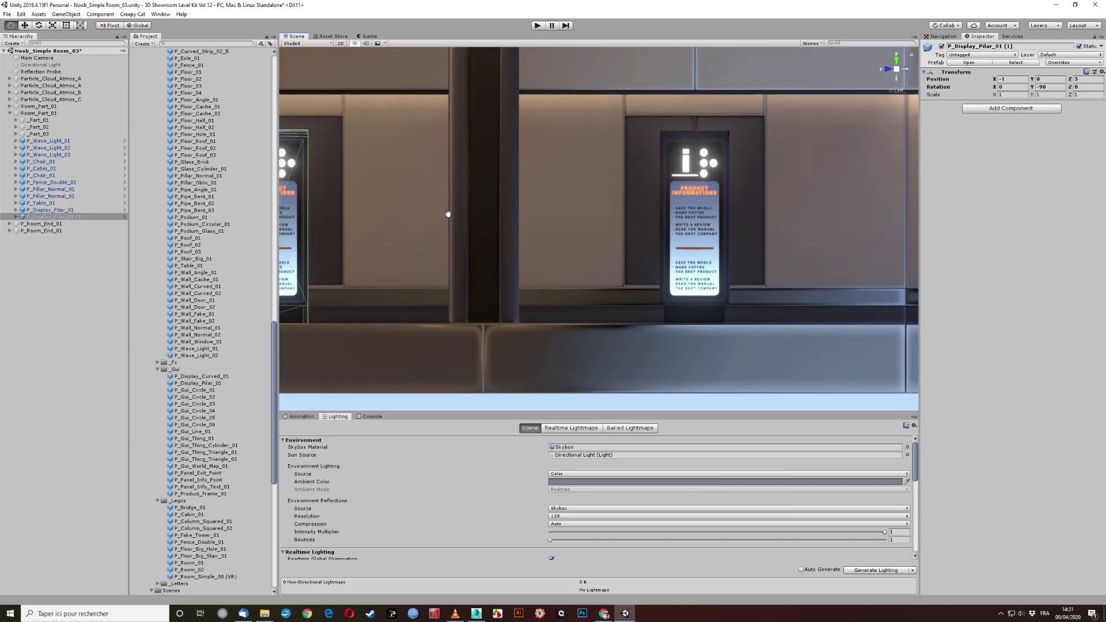
key("Return")
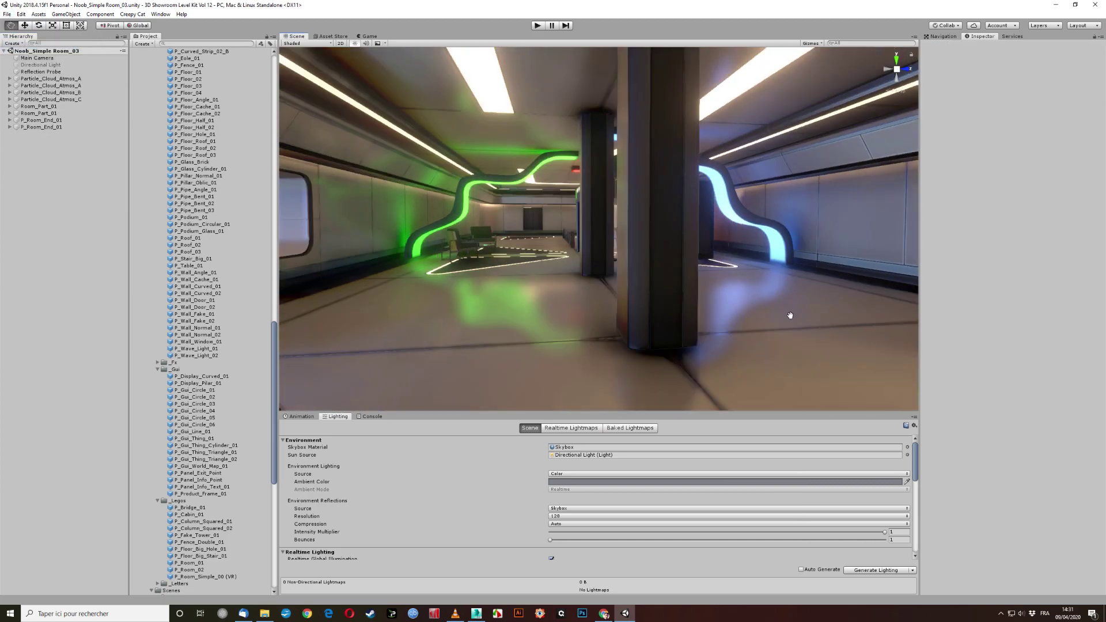
Step: Enter Play mode with Ctrl+P to tour the lit showroom
key("ctrl+p")
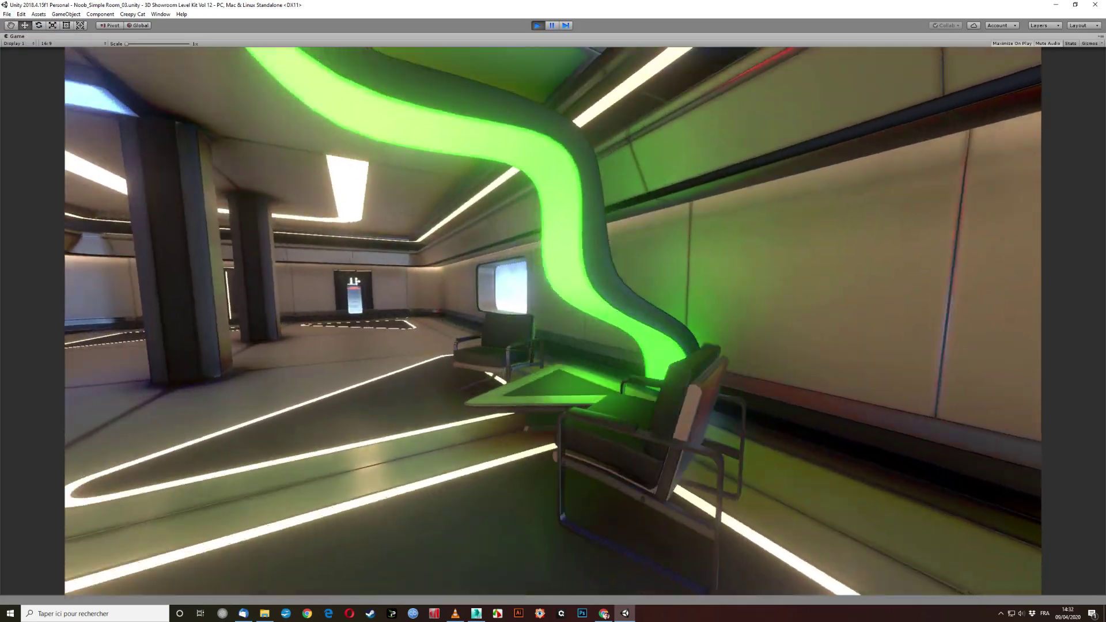